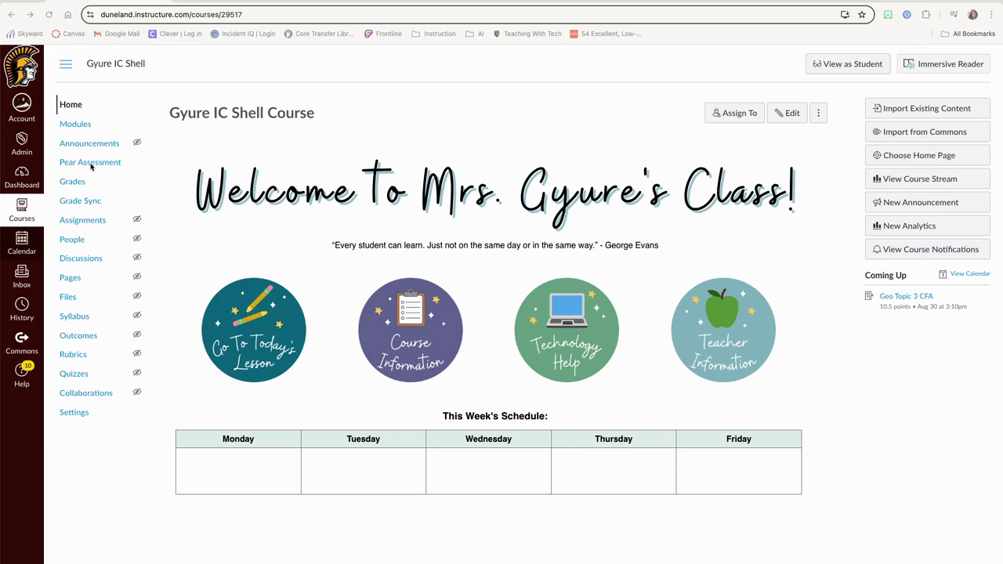
- Move Pear Assessment into the enabled course navigation links and save the navigation settings
click(73, 417)
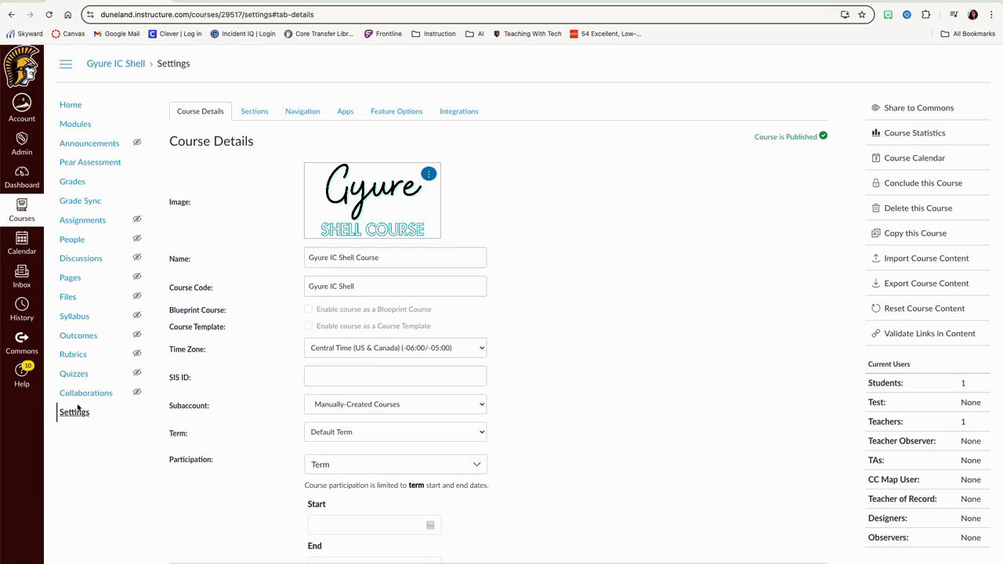
click(295, 113)
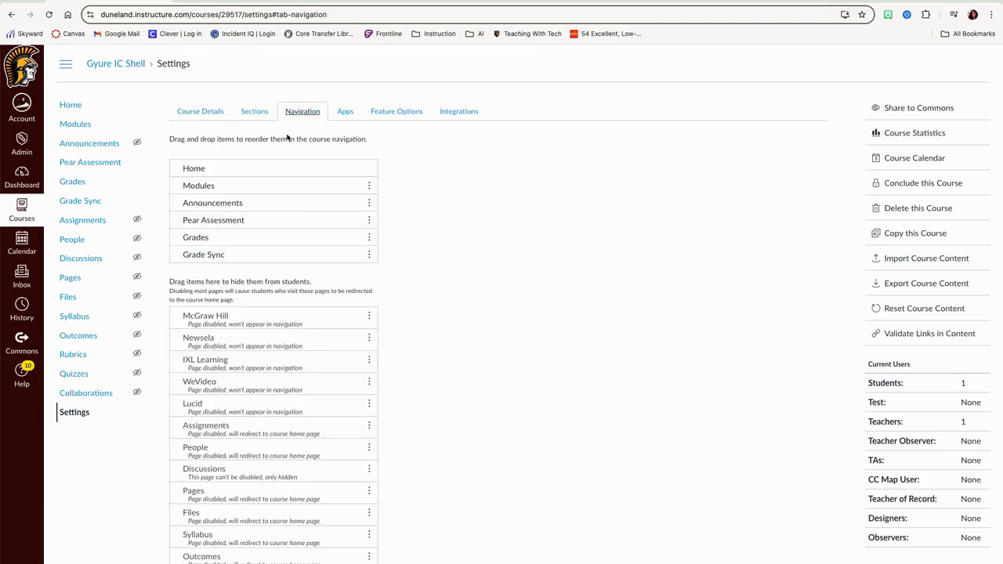
mouse_move(226, 221)
mouse_down()
mouse_move(224, 307)
mouse_move(222, 225)
mouse_up()
scroll(218, 280, down, 5)
scroll(218, 283, down, 5)
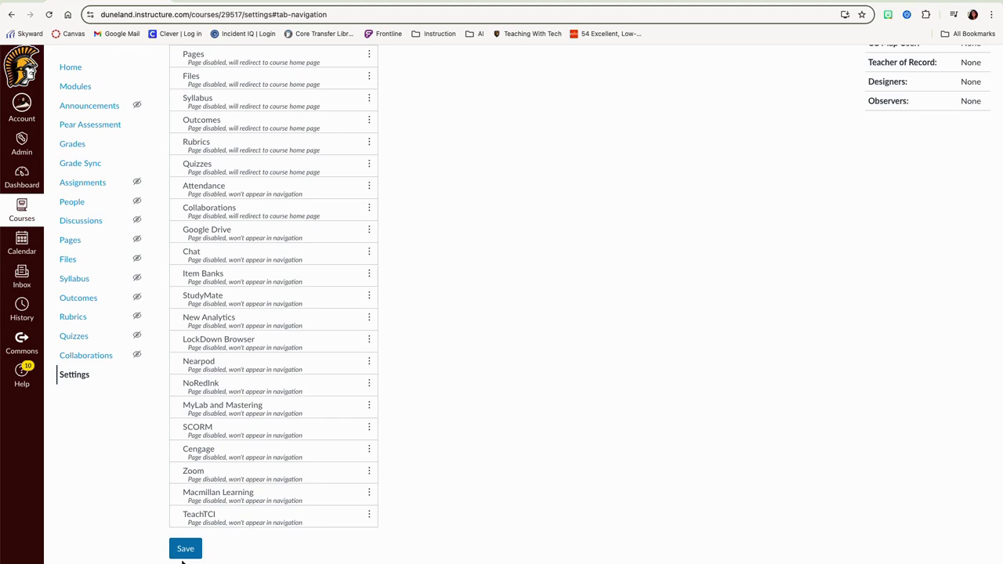
click(186, 550)
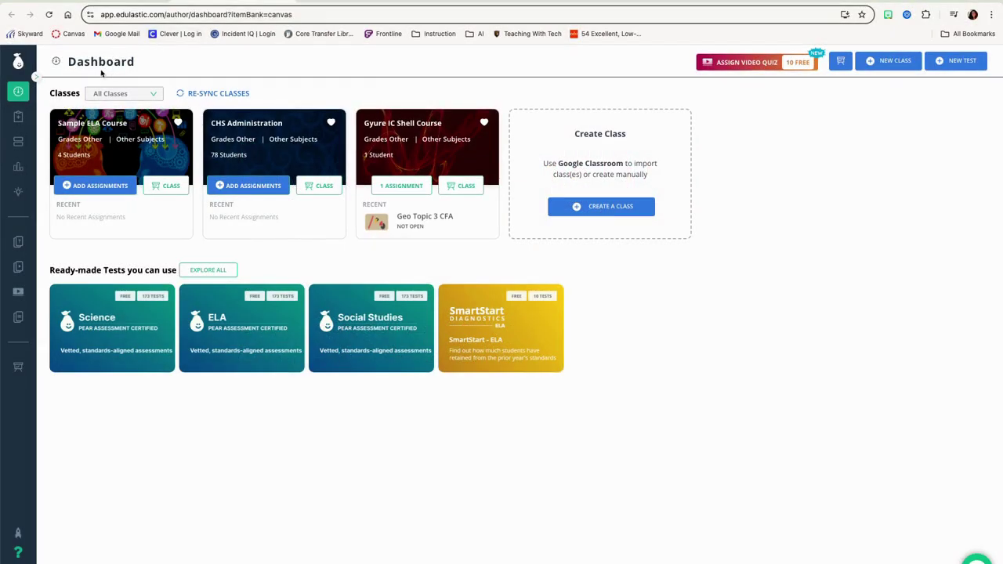
- Open the Test library from the Pear Assessment sidebar
mouse_move(31, 107)
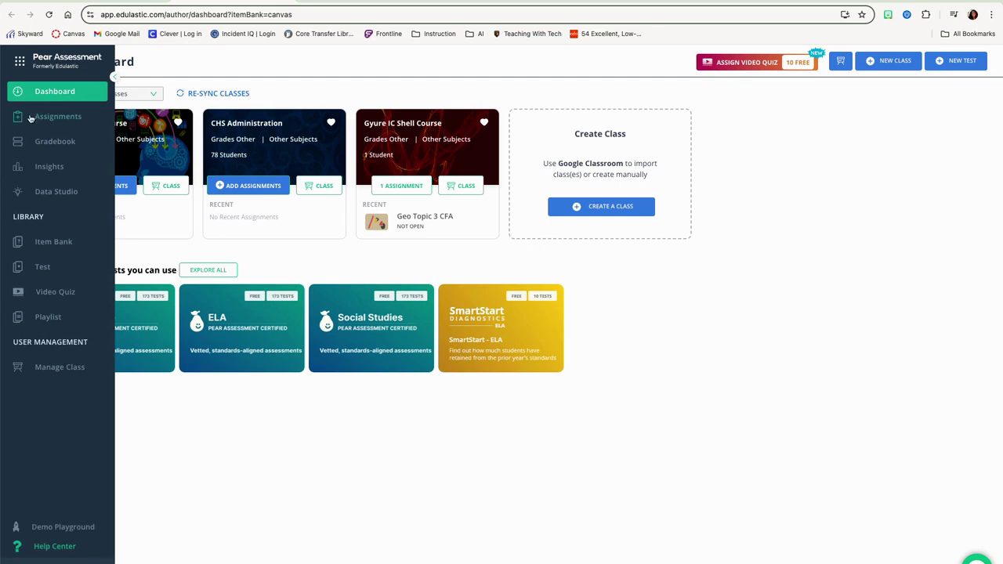
click(41, 272)
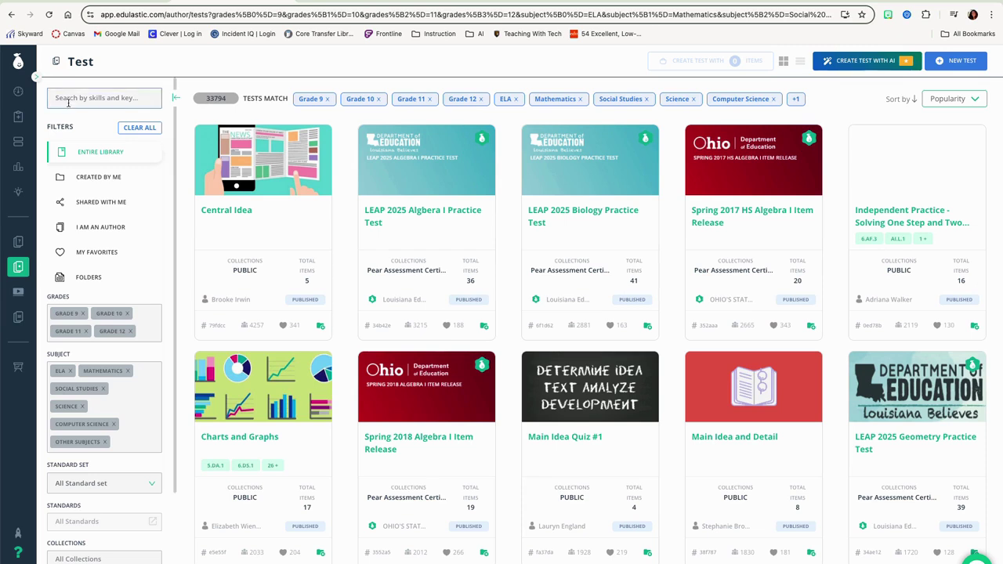
click(138, 128)
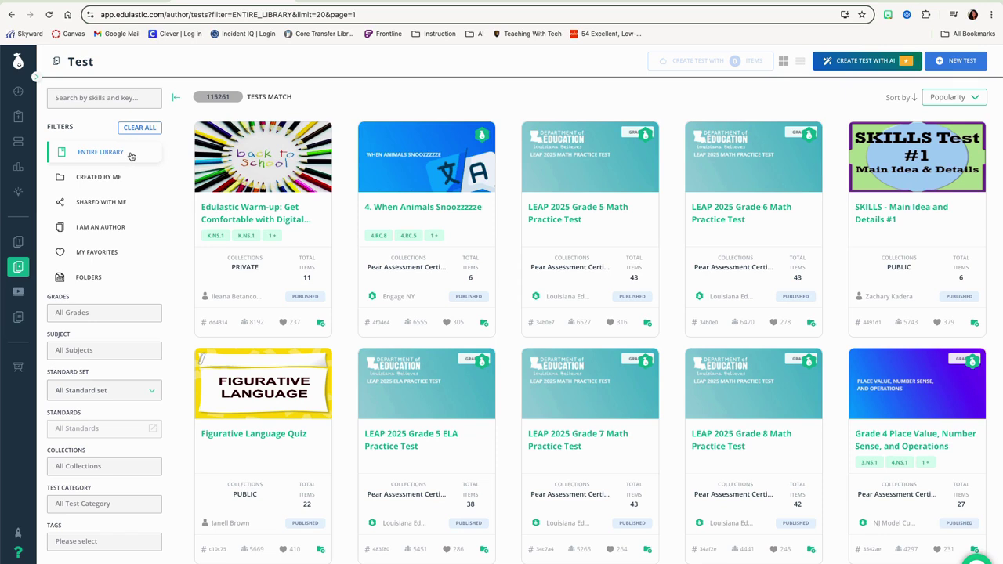
click(119, 178)
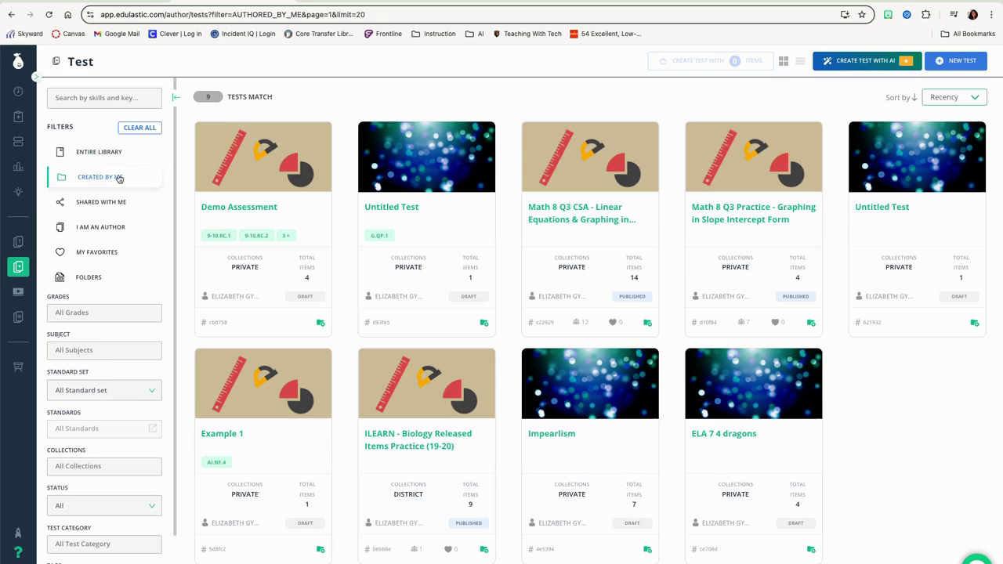
click(116, 205)
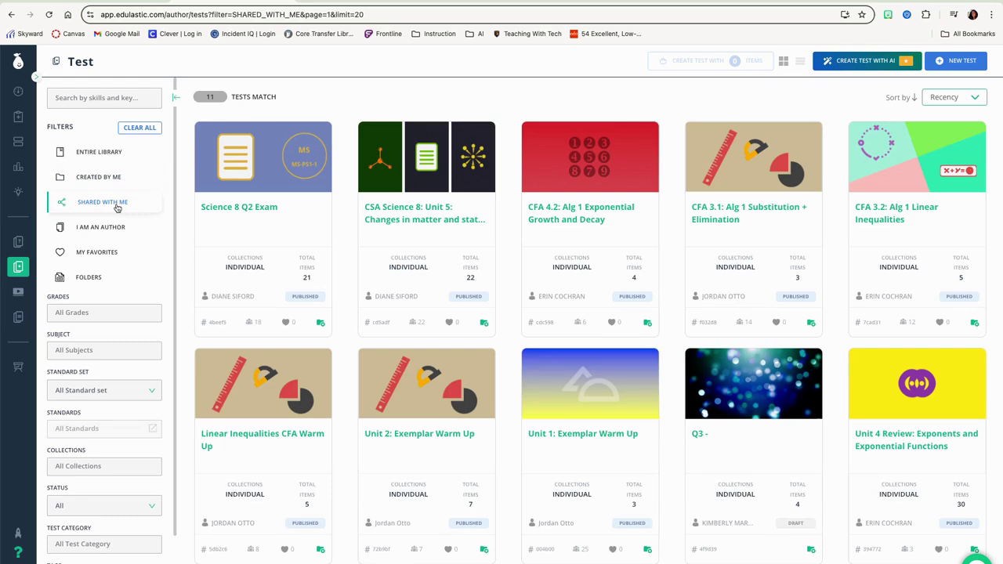
click(111, 228)
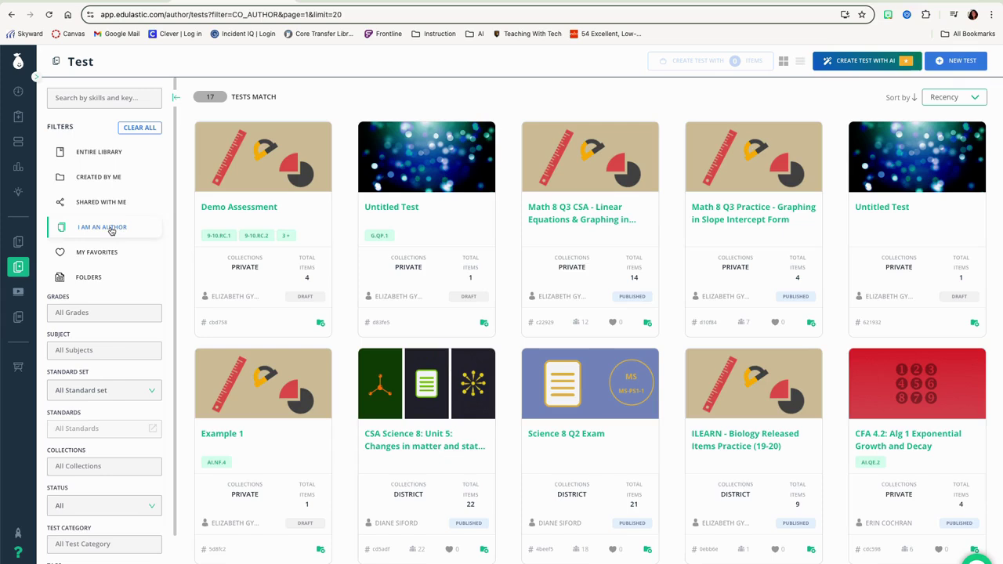
click(108, 253)
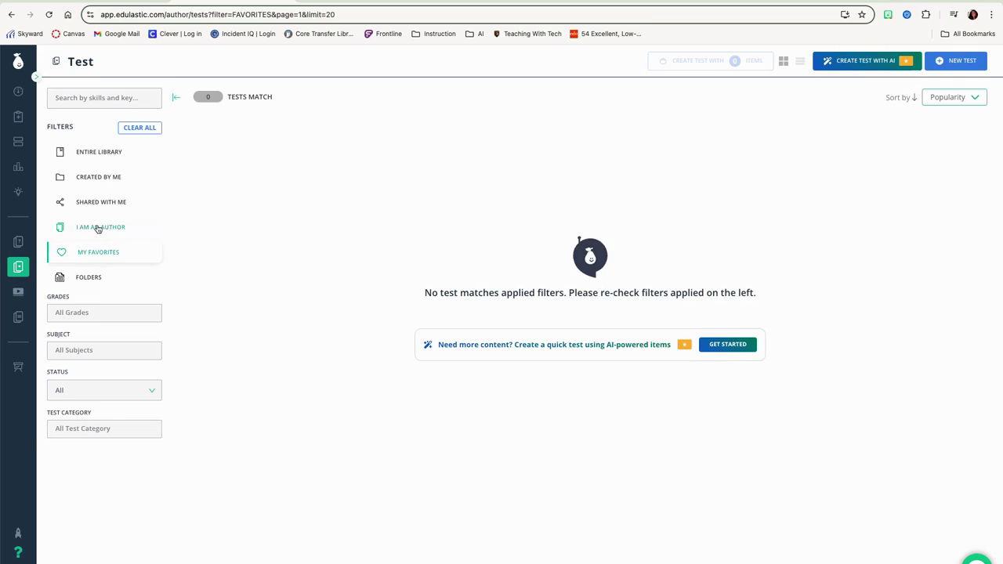
click(98, 228)
click(94, 202)
click(83, 180)
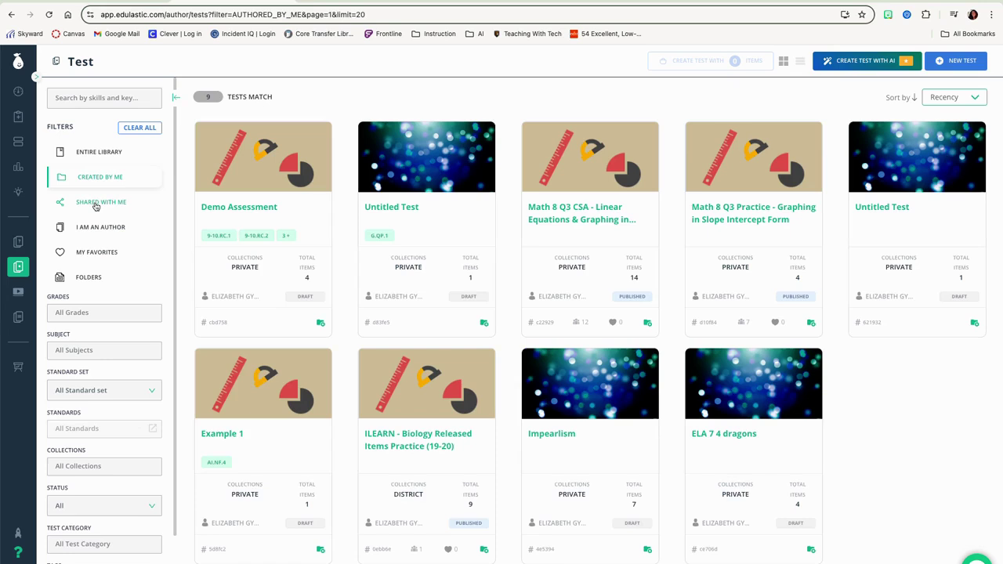
click(93, 153)
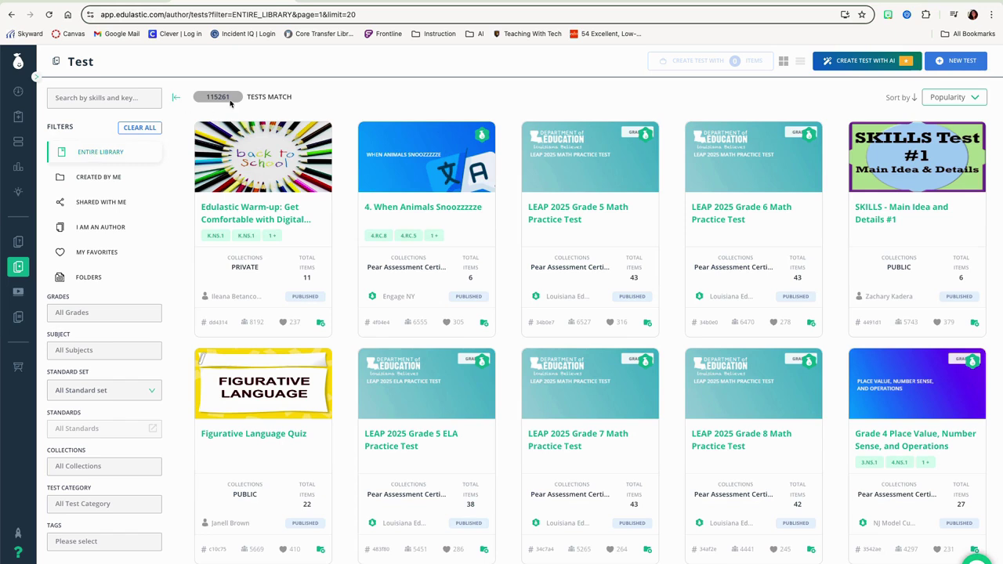
- Search the test library for test ID e7c9f14f to list Geo Topic 2 CFA
click(76, 99)
text(e7c9f14f)
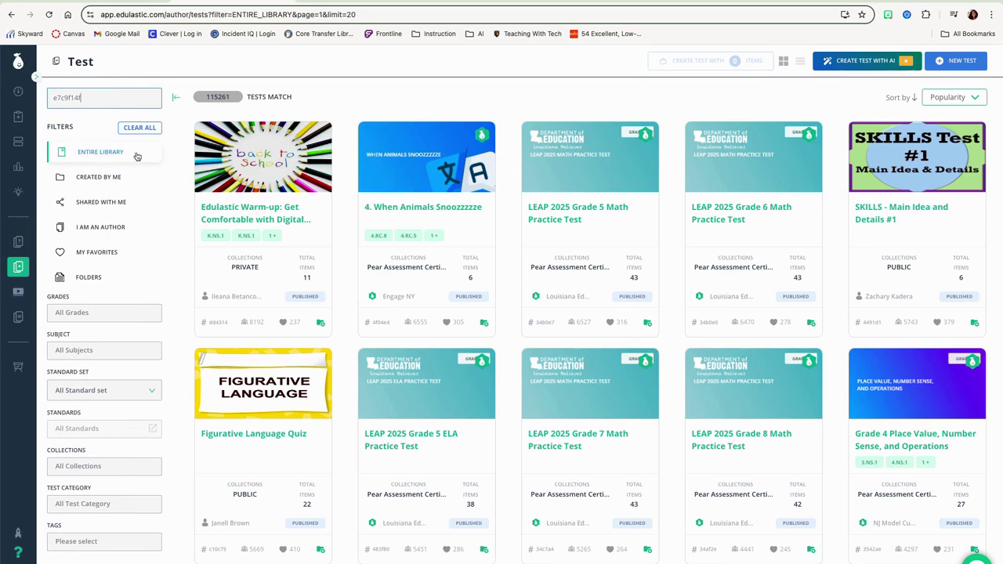
key(Return)
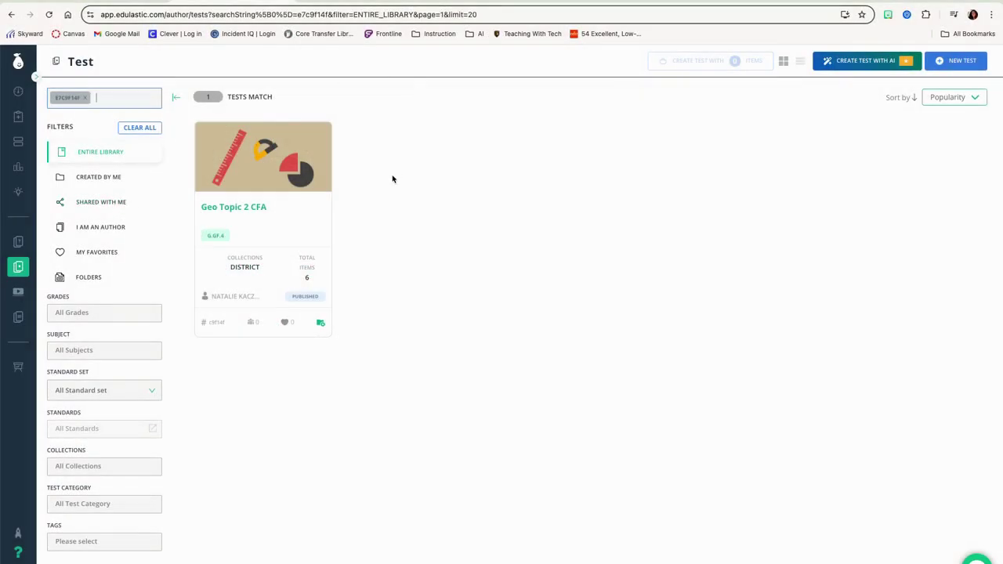
mouse_move(308, 202)
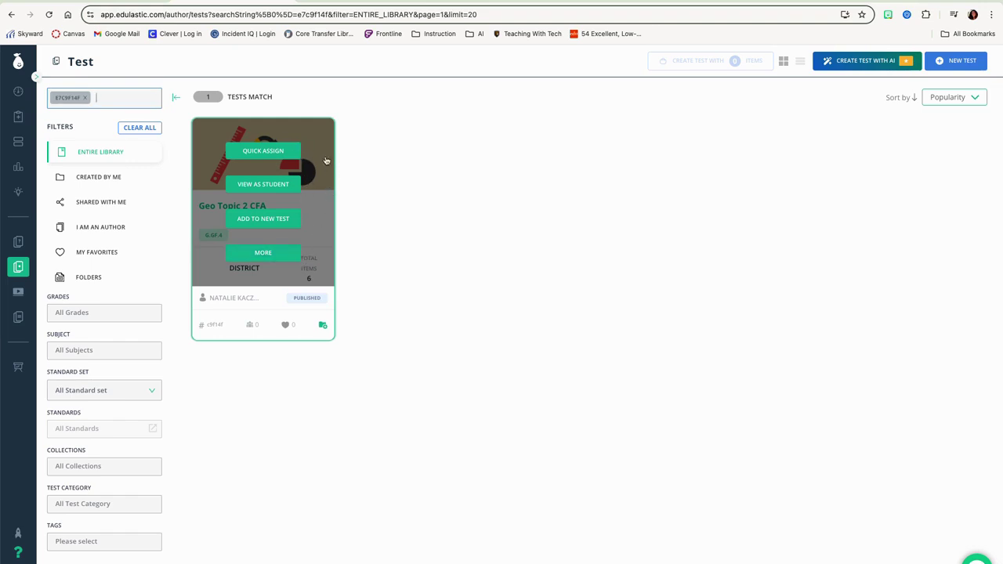
- Quick-assign Geo Topic 2 CFA and choose Gyure IC Shell Course as the class
click(284, 154)
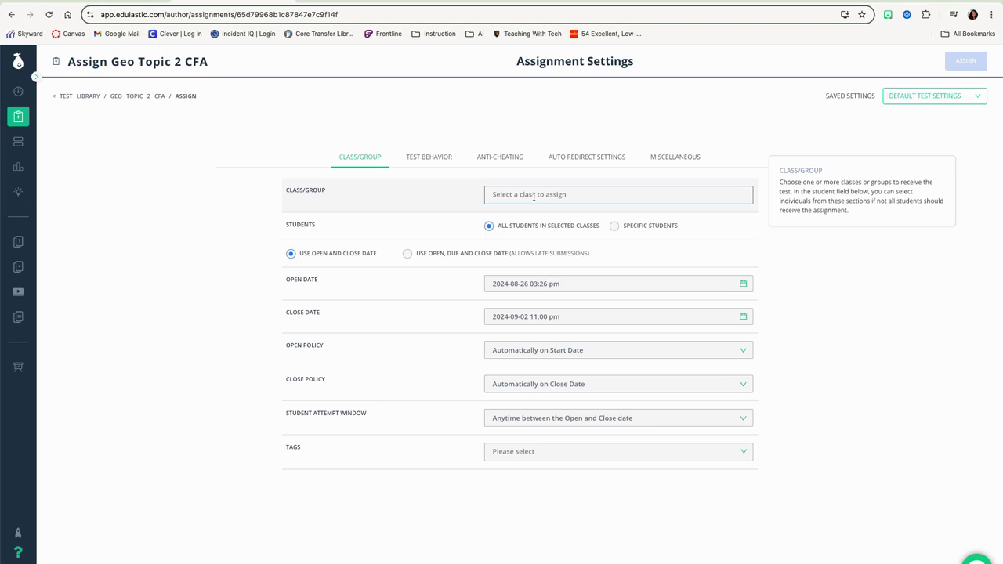
click(533, 196)
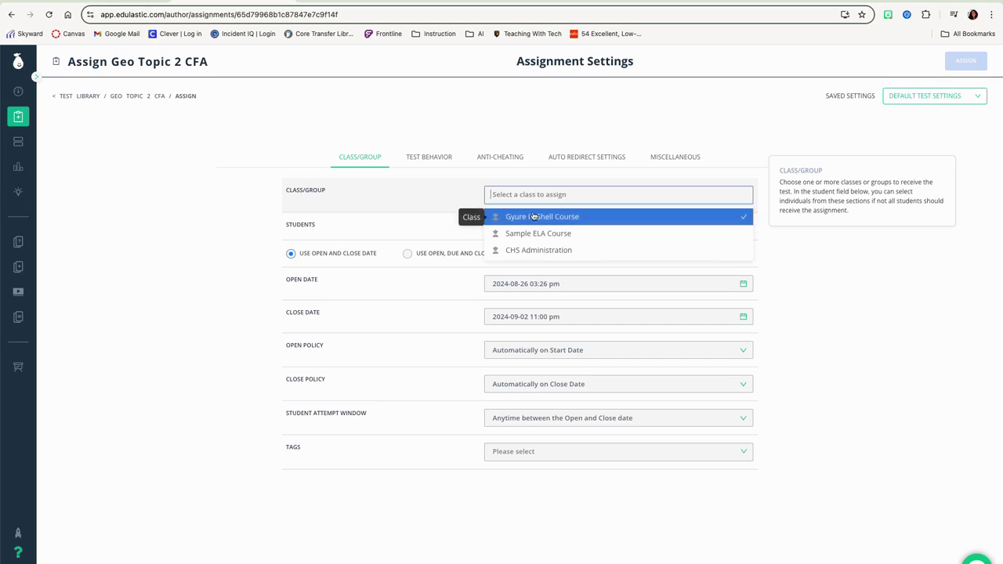
click(540, 217)
click(208, 237)
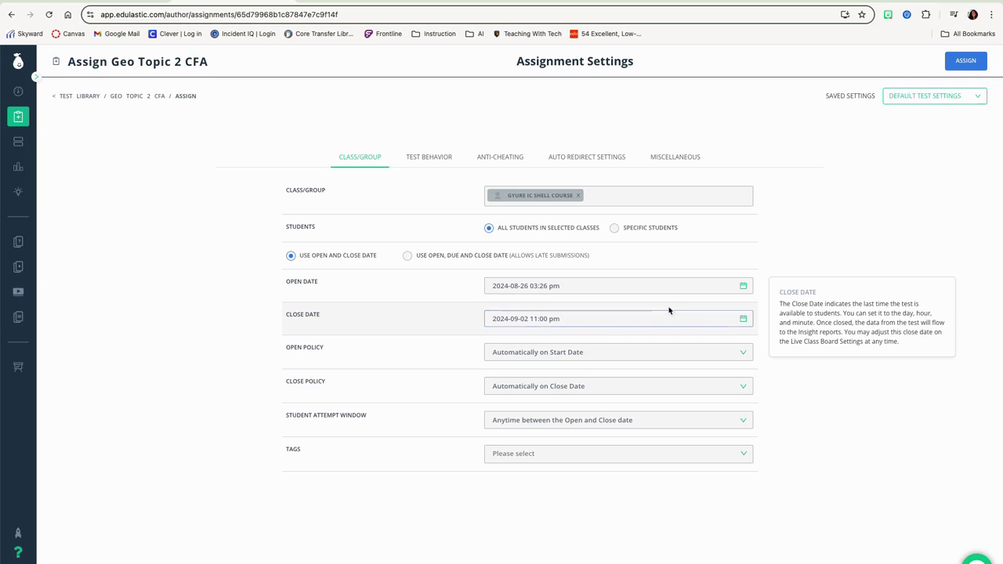
- Set the test's open date to Aug 28, 2024 at 08:10 am
click(568, 287)
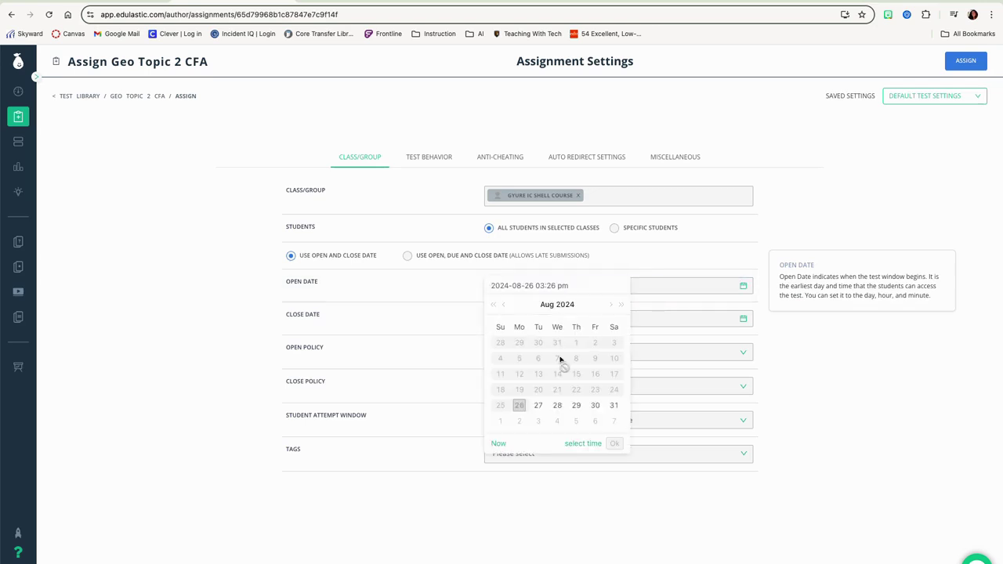
click(558, 406)
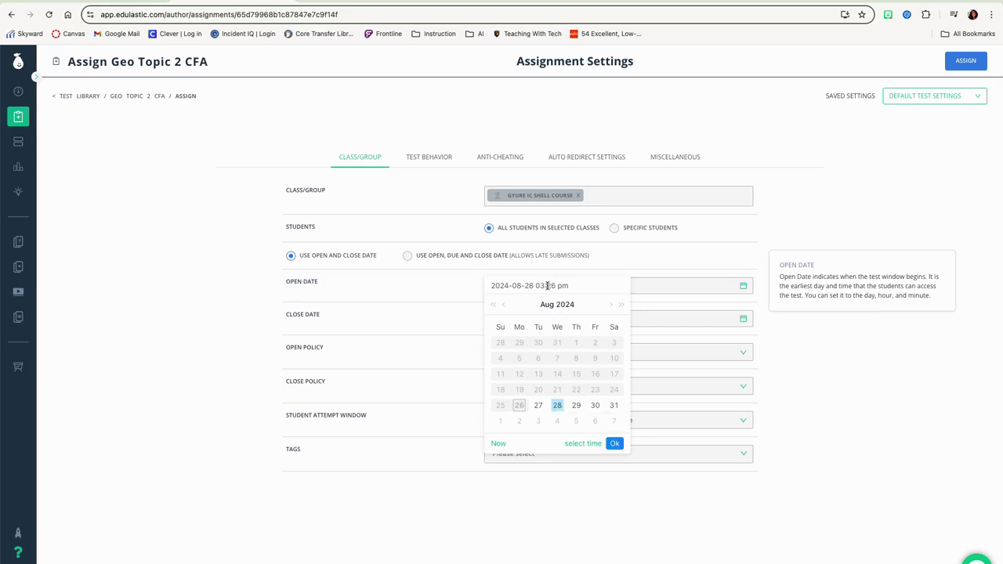
click(585, 444)
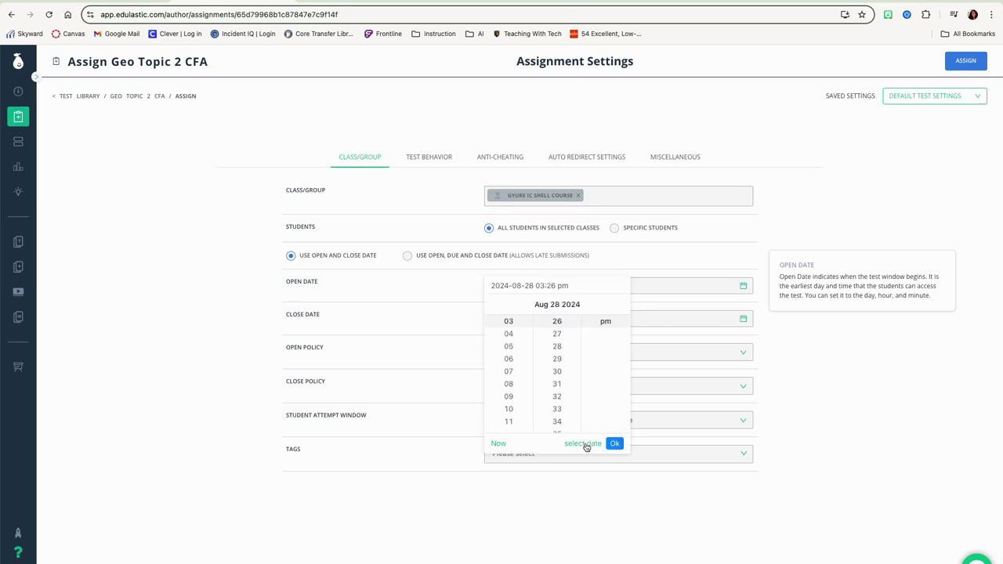
click(510, 371)
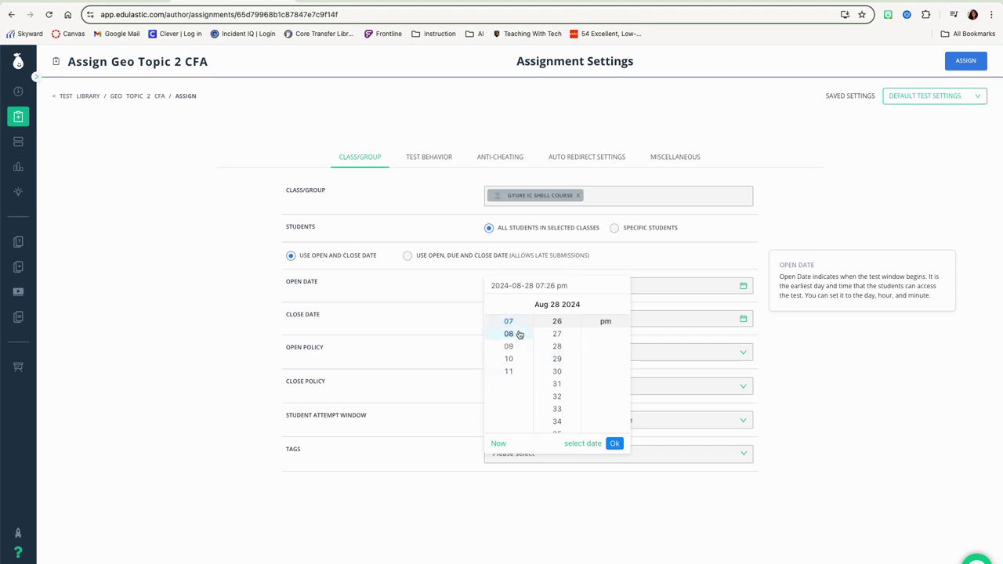
click(519, 334)
scroll(560, 400, up, 5)
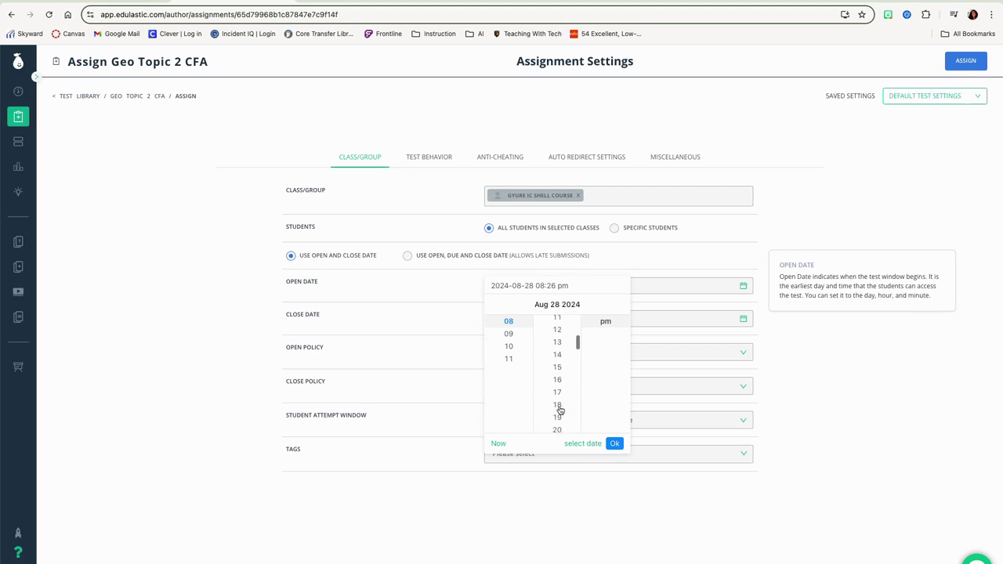
scroll(559, 392, up, 2)
click(558, 337)
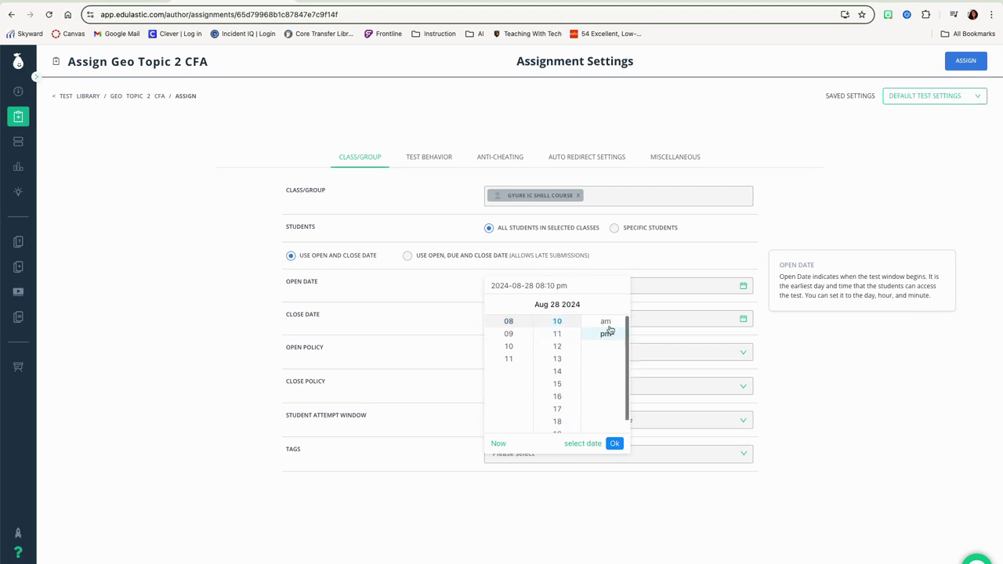
click(606, 322)
click(614, 444)
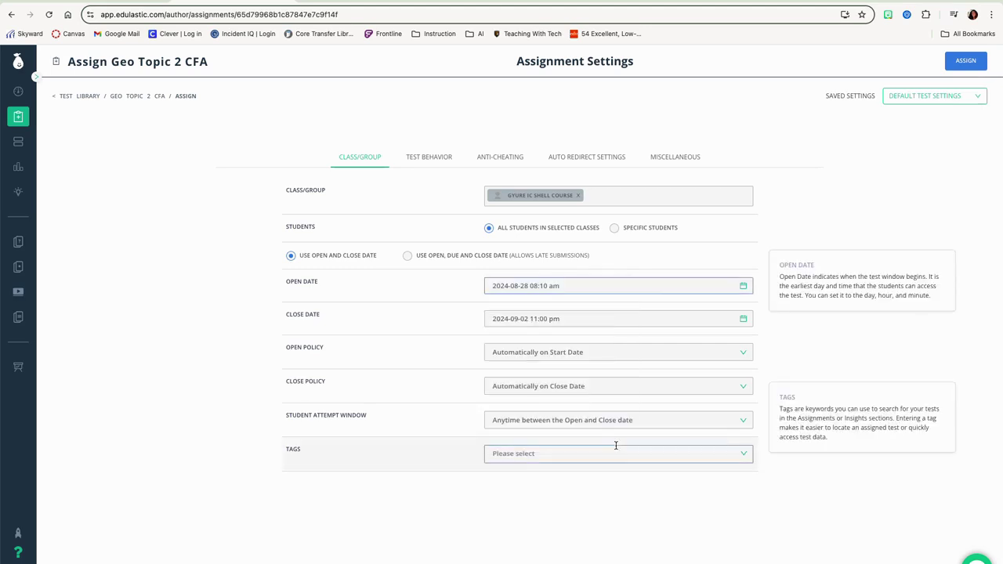
- Set the test's close date to Aug 29, 2024 at 03:10 pm
click(617, 319)
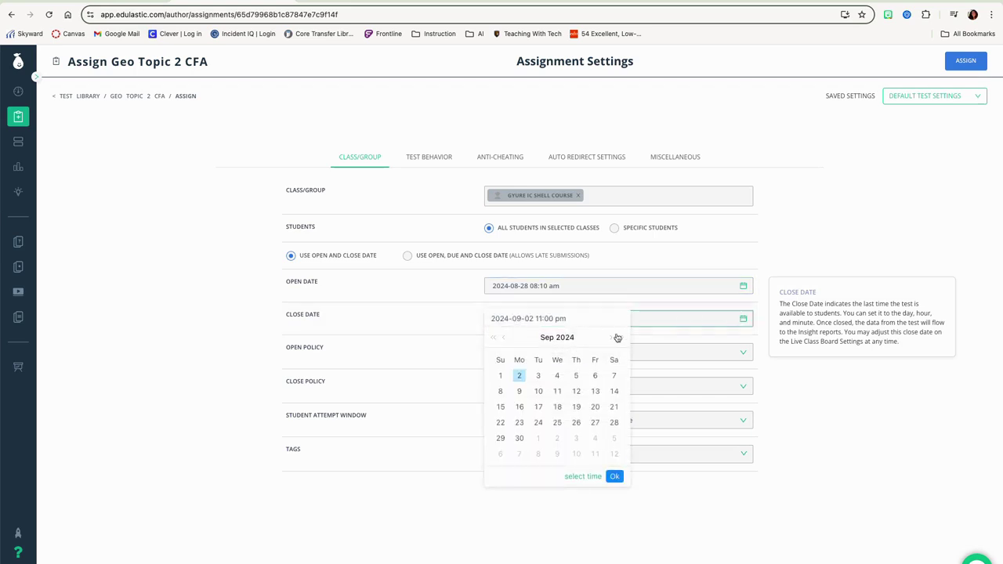
click(504, 337)
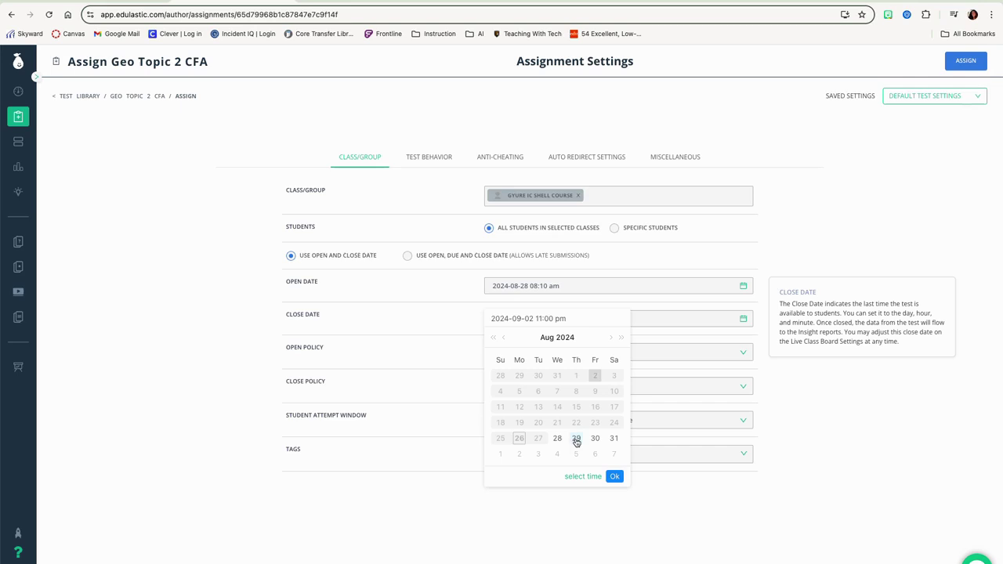
click(576, 441)
click(583, 476)
scroll(519, 367, up, 3)
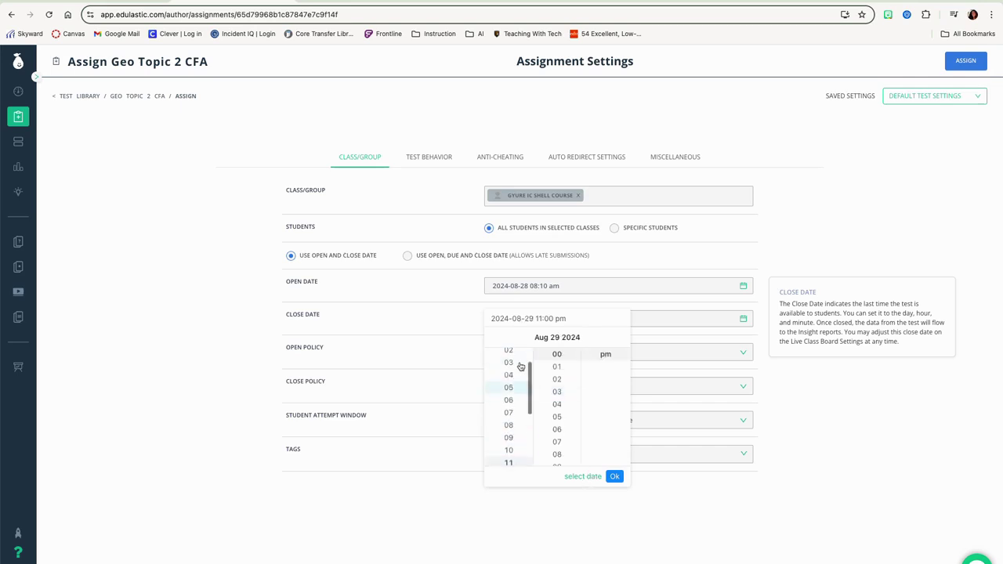
click(514, 364)
scroll(562, 427, down, 2)
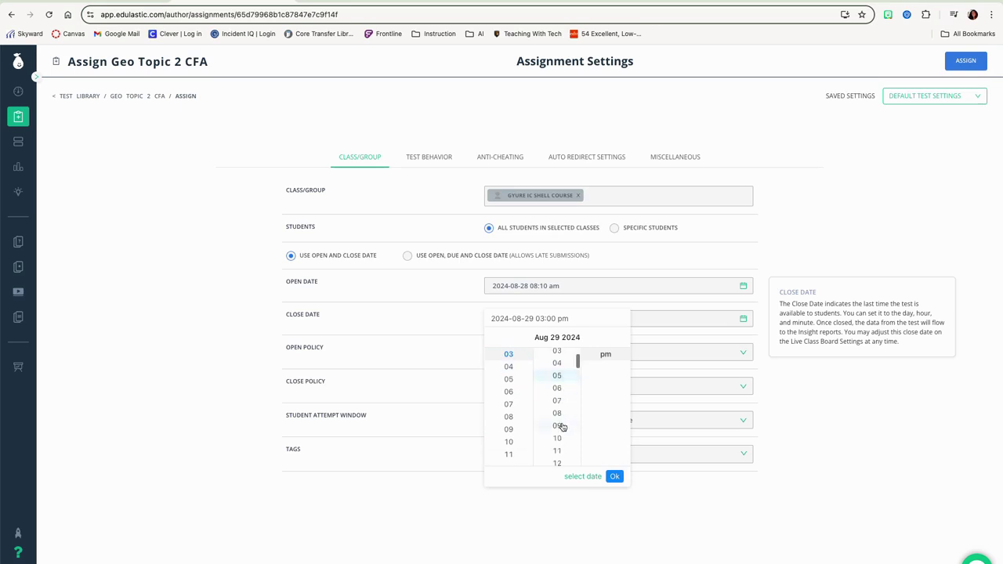
click(559, 438)
click(615, 477)
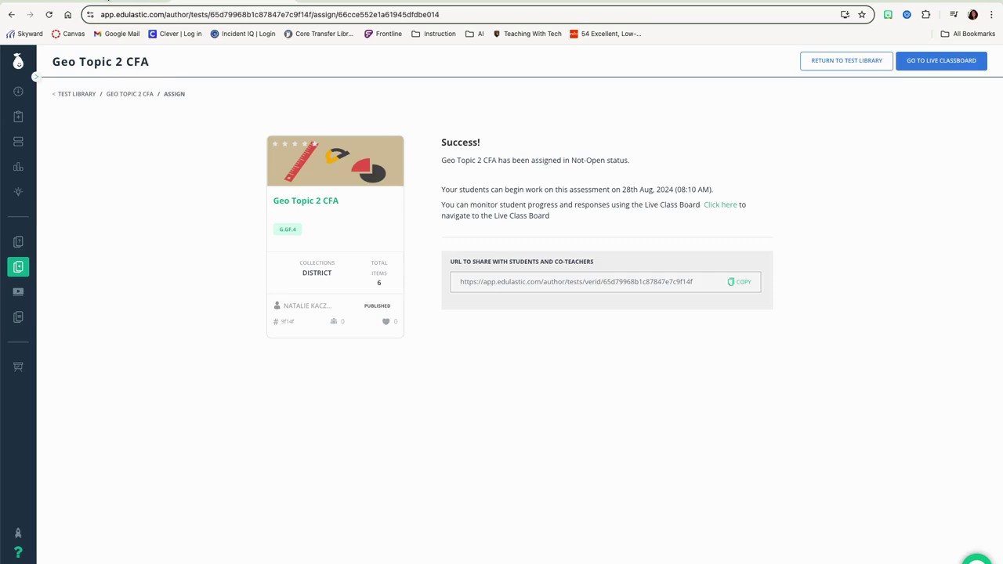
- Switch back to the Canvas course Settings browser tab
click(107, 1)
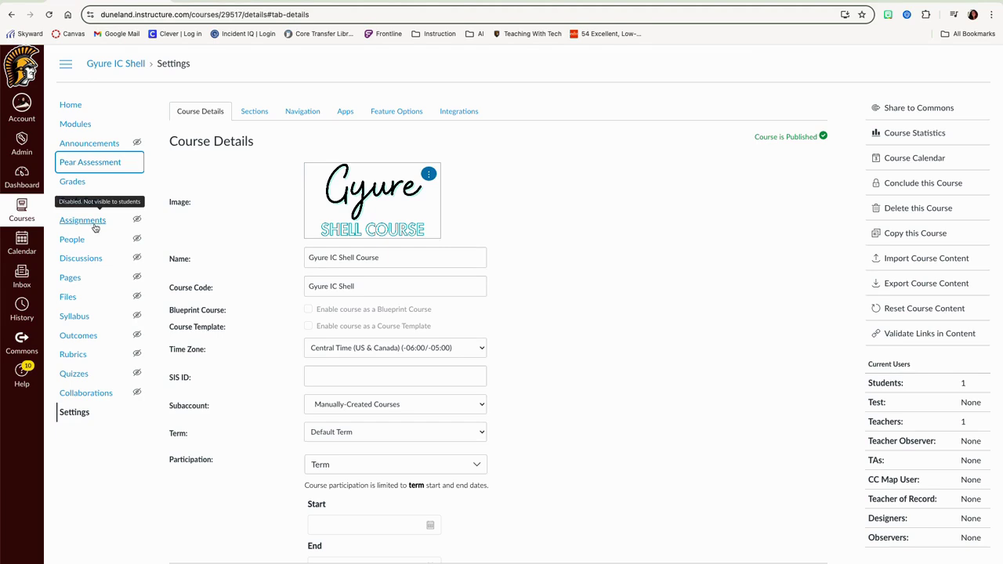
- Search the course Assignments for 'topic 2' and open Geo Topic 2 CFA
click(91, 222)
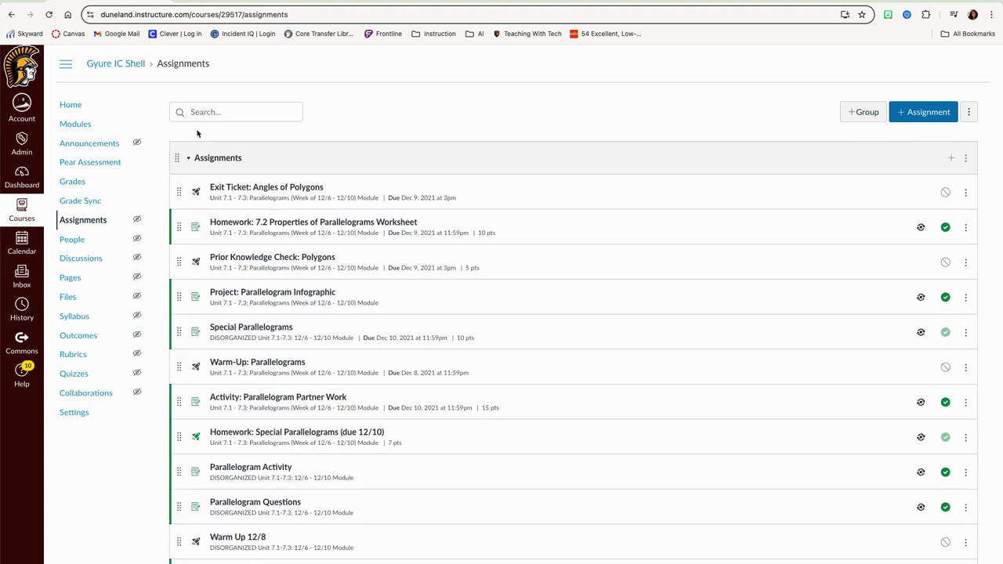
click(224, 111)
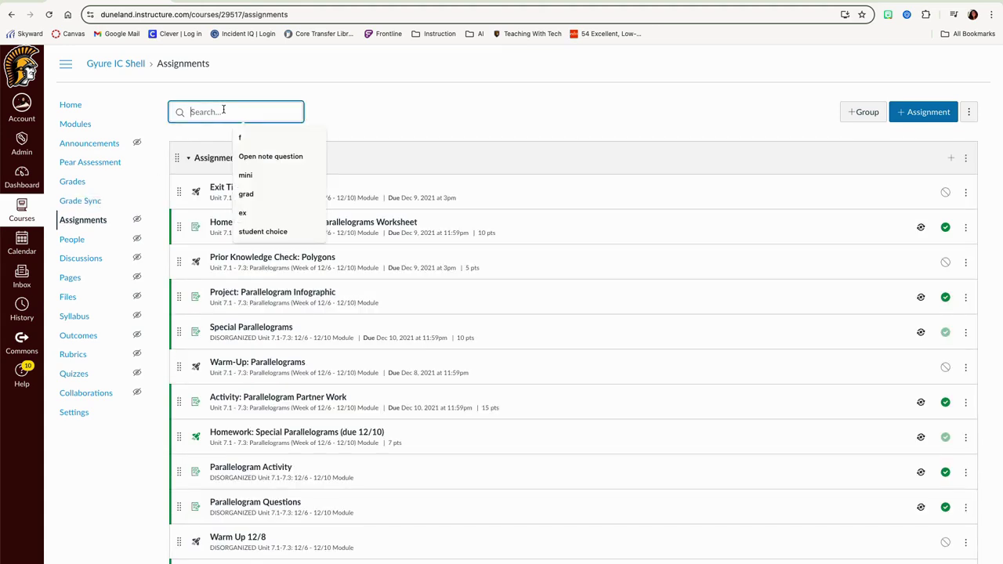
text(topic 2)
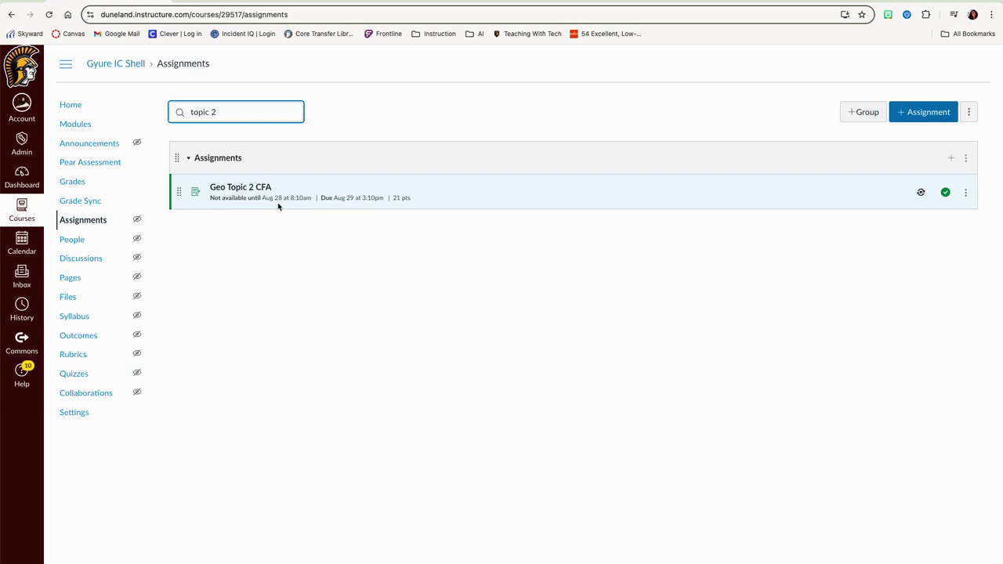
click(241, 188)
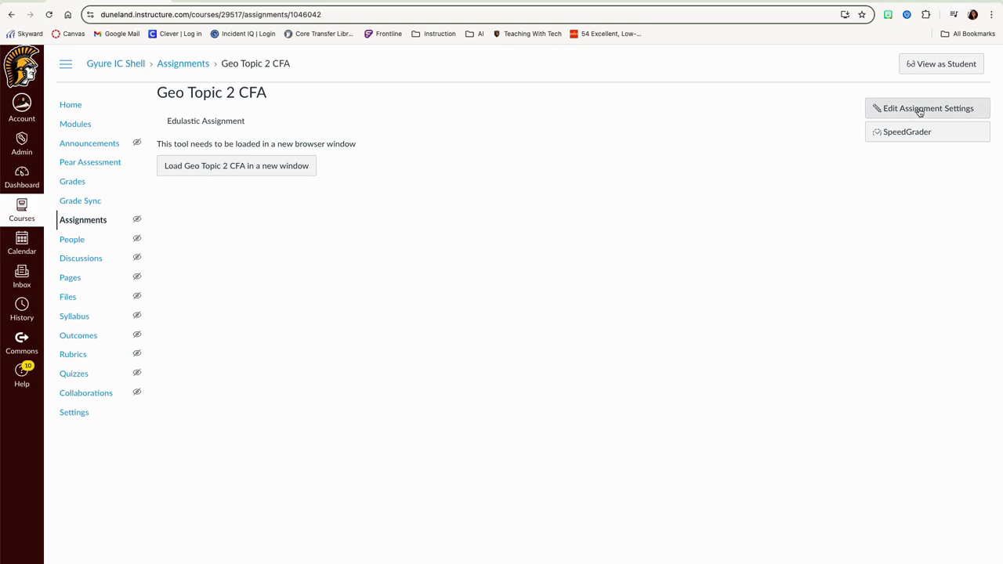
- Edit the assignment settings and place it in the FORM assignment group
click(920, 113)
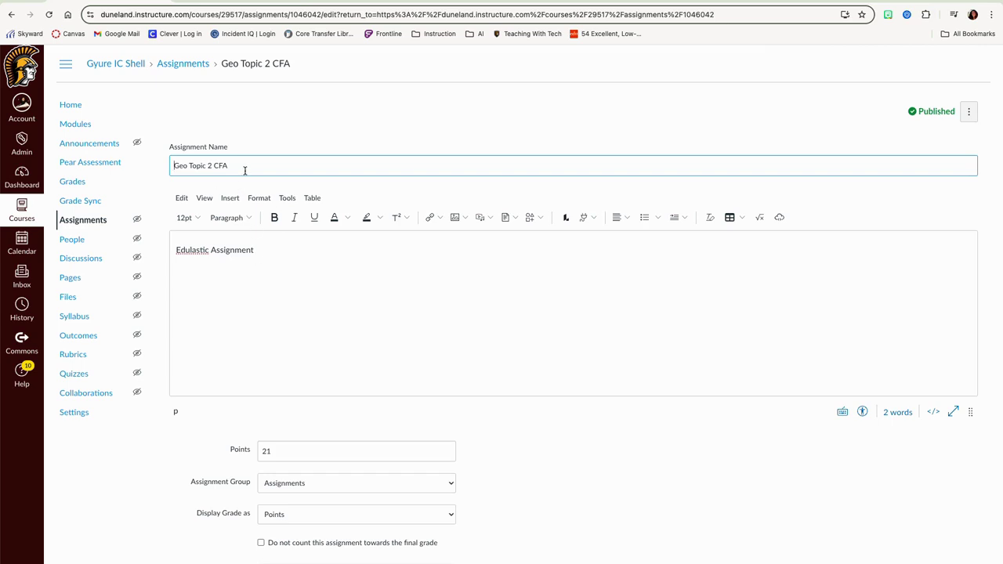
drag(261, 251, 167, 252)
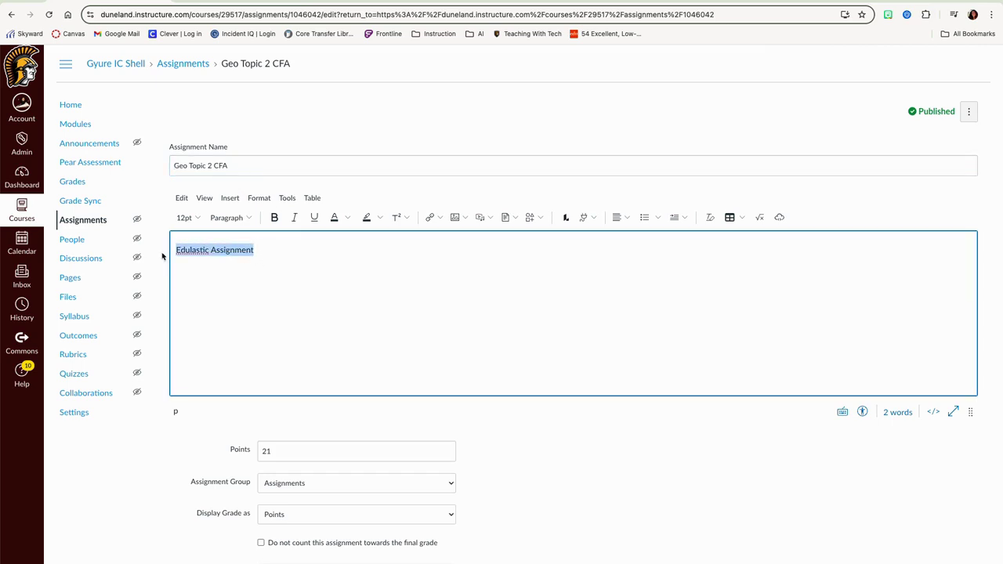
scroll(296, 283, down, 5)
click(296, 295)
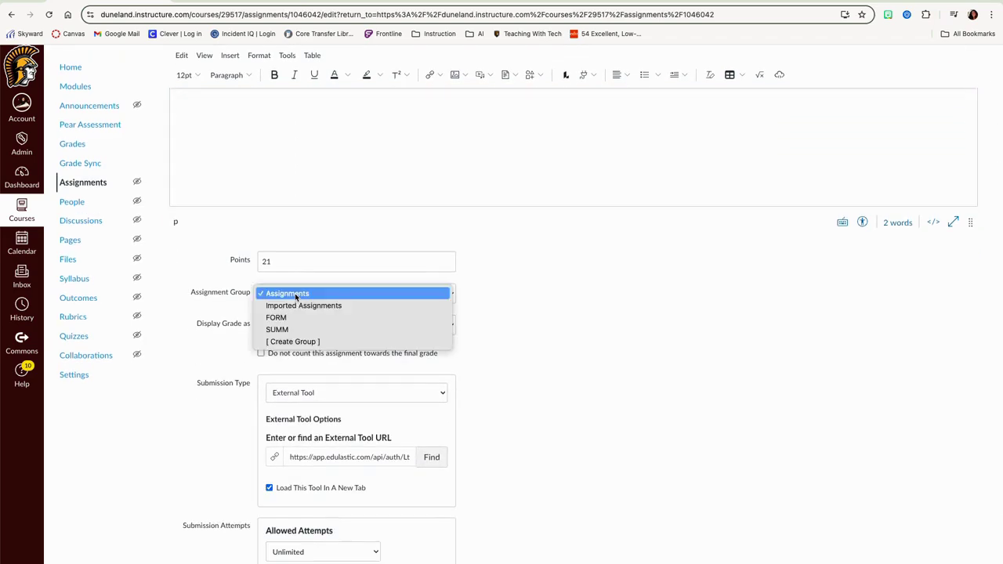
click(288, 318)
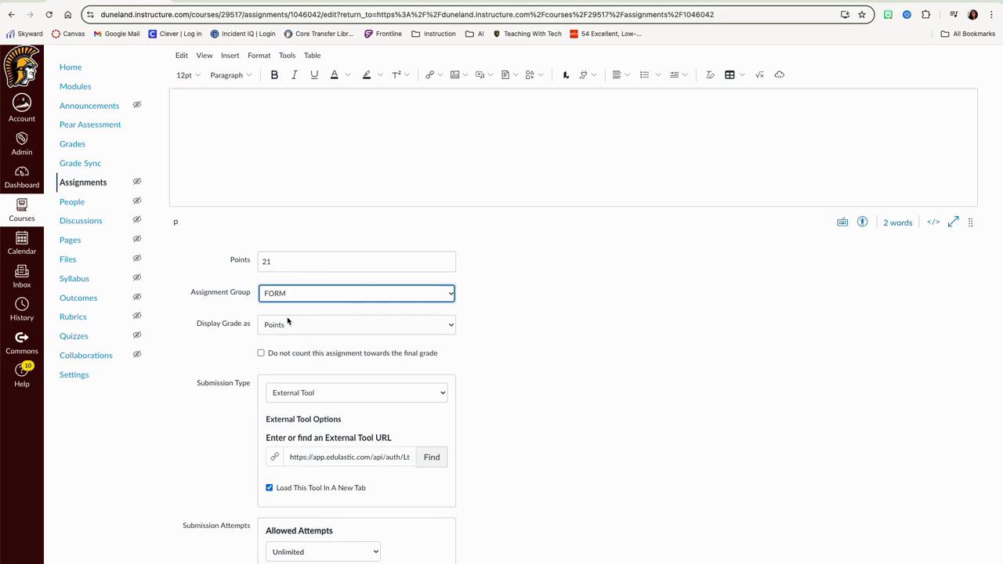
- Exclude it from the final grade, limit it to 1 attempt, and enable Sync to SIS
scroll(288, 321, down, 1)
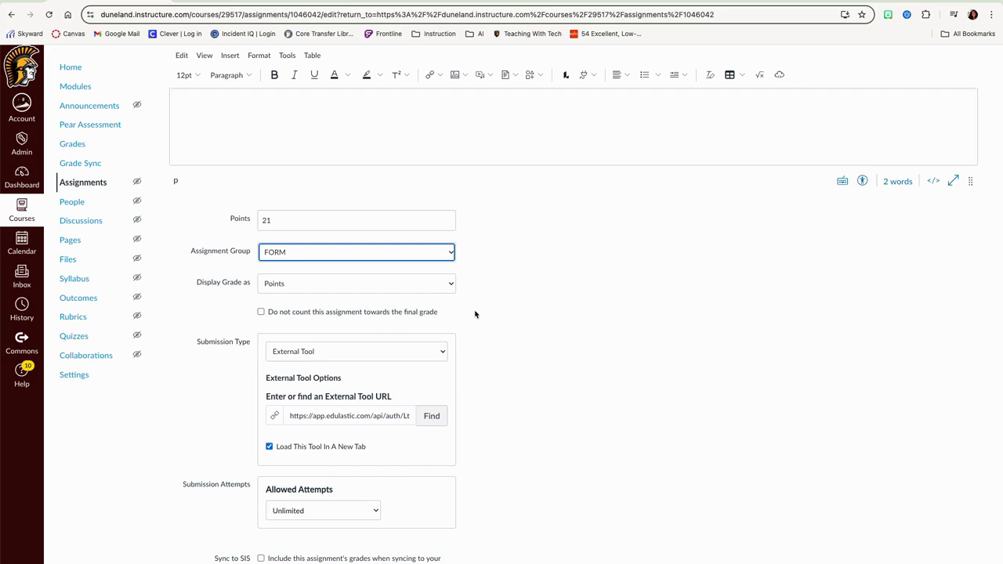
click(284, 317)
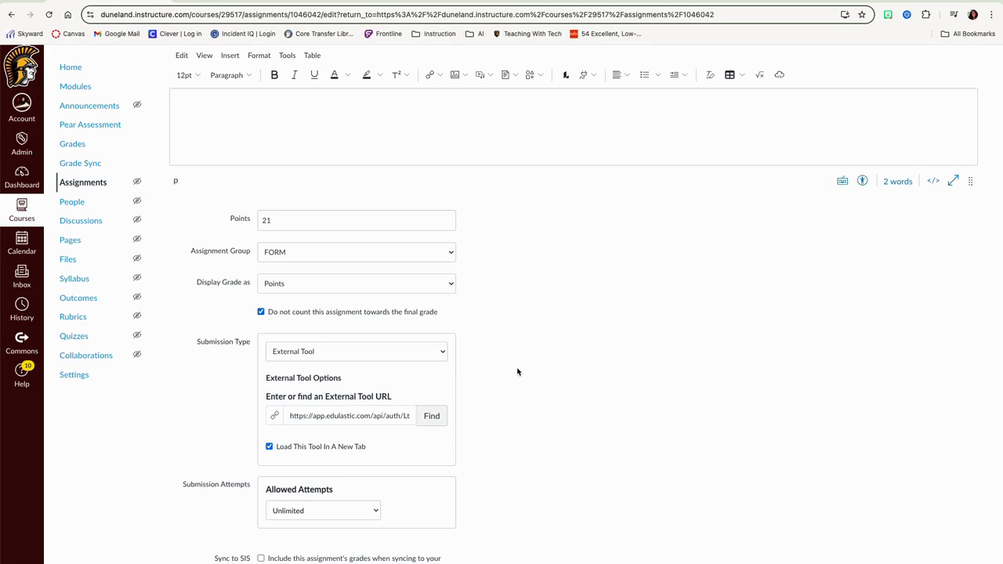
scroll(517, 372, down, 2)
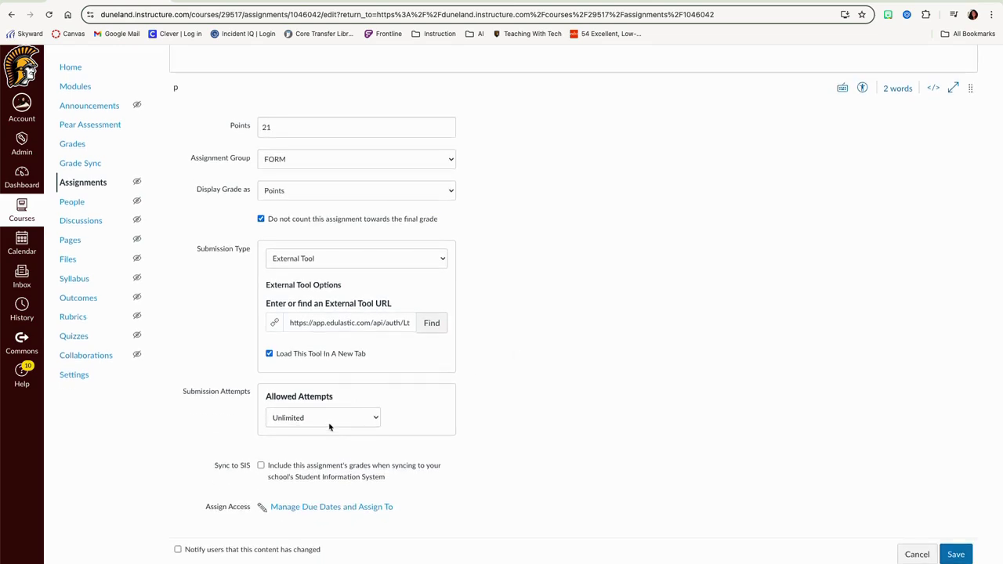
click(333, 418)
click(328, 435)
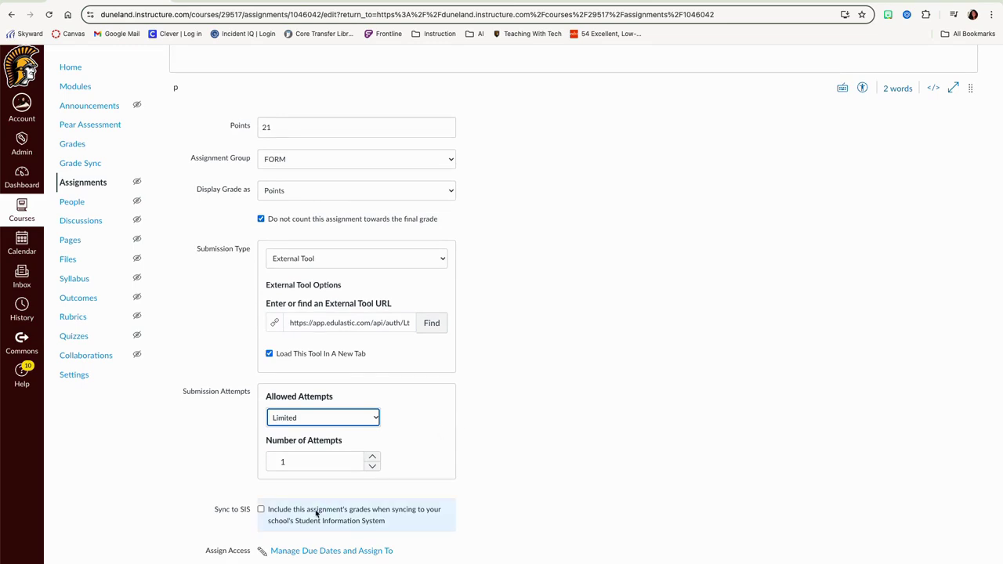
click(261, 511)
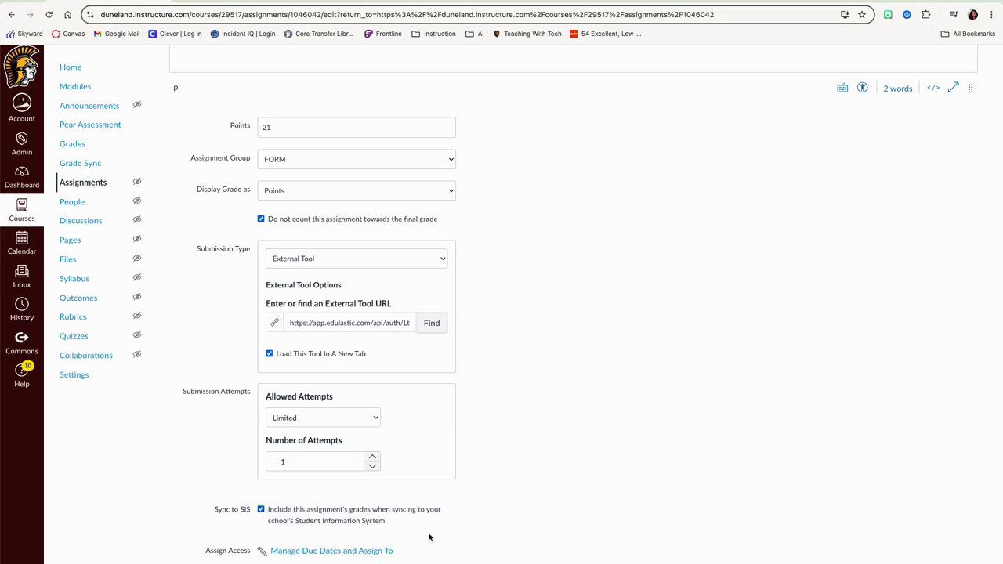
- Assign the test to Block 1 instead of the whole course
click(353, 553)
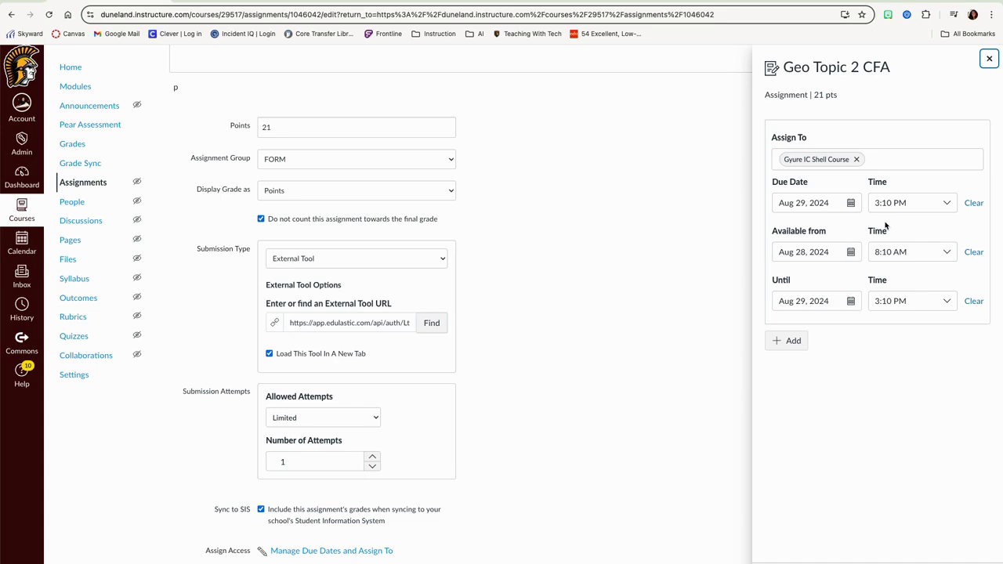
click(857, 159)
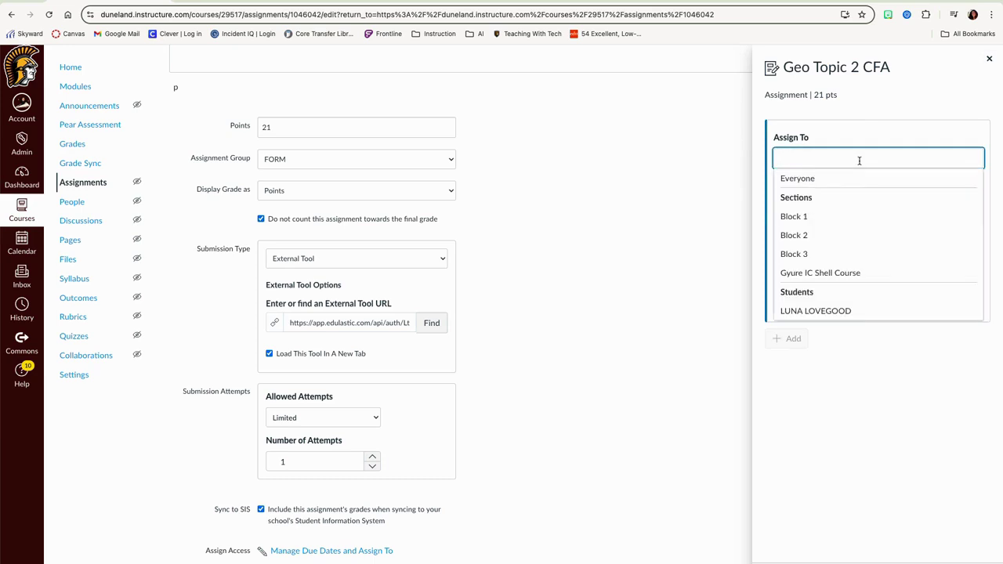
click(809, 218)
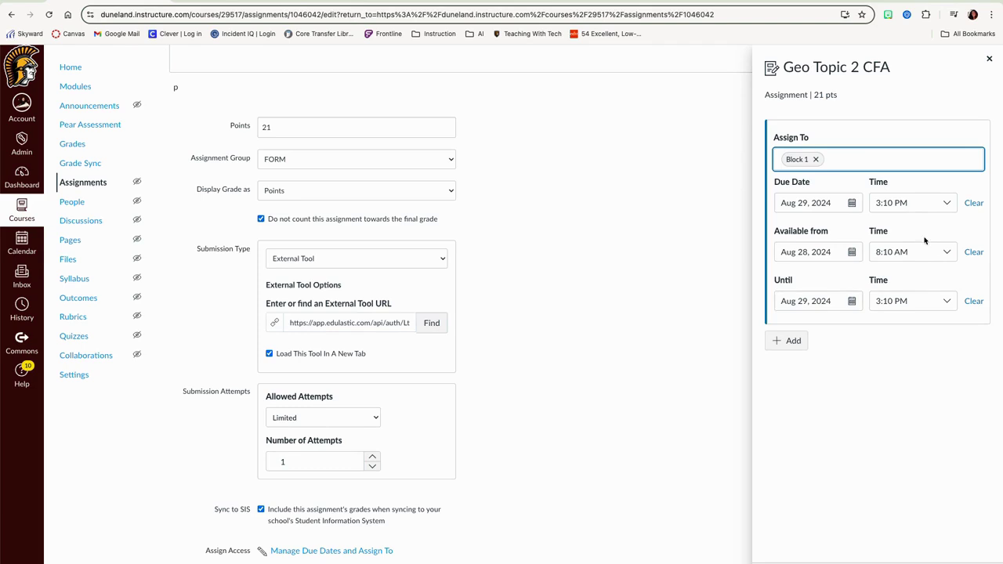
- Set Block 1's due date to Aug 28, 2024 at 9:38 AM
click(853, 205)
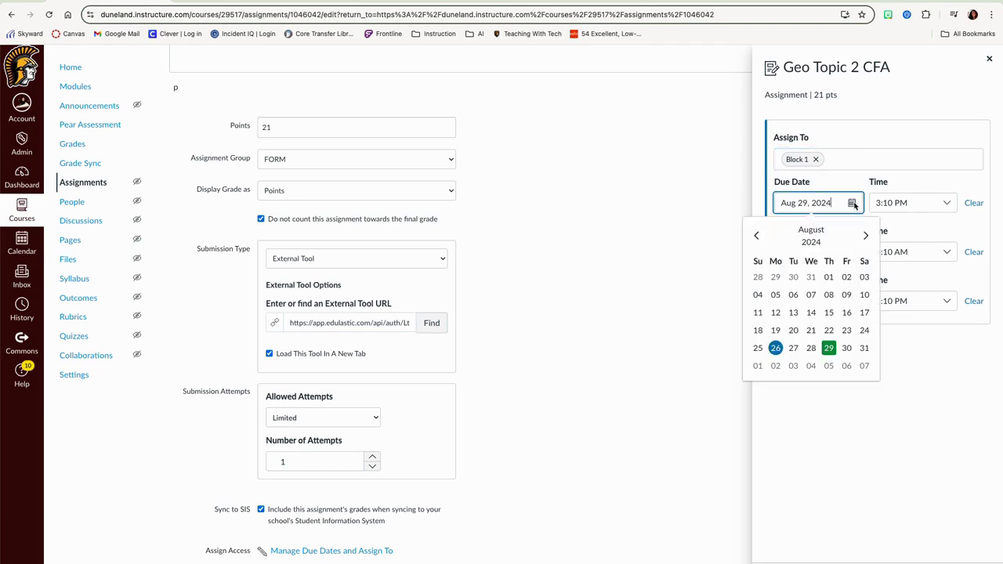
click(811, 348)
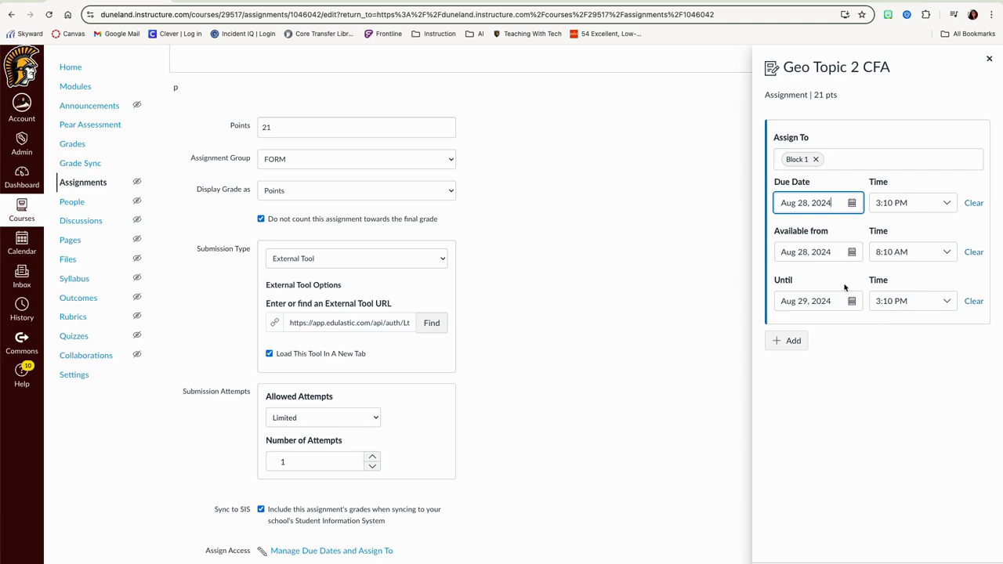
click(946, 204)
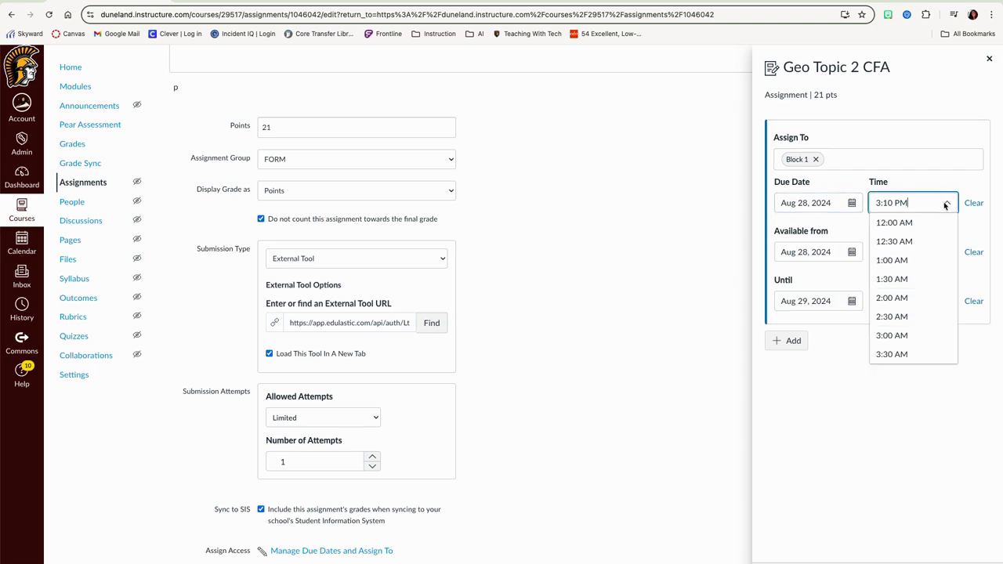
click(901, 202)
click(909, 203)
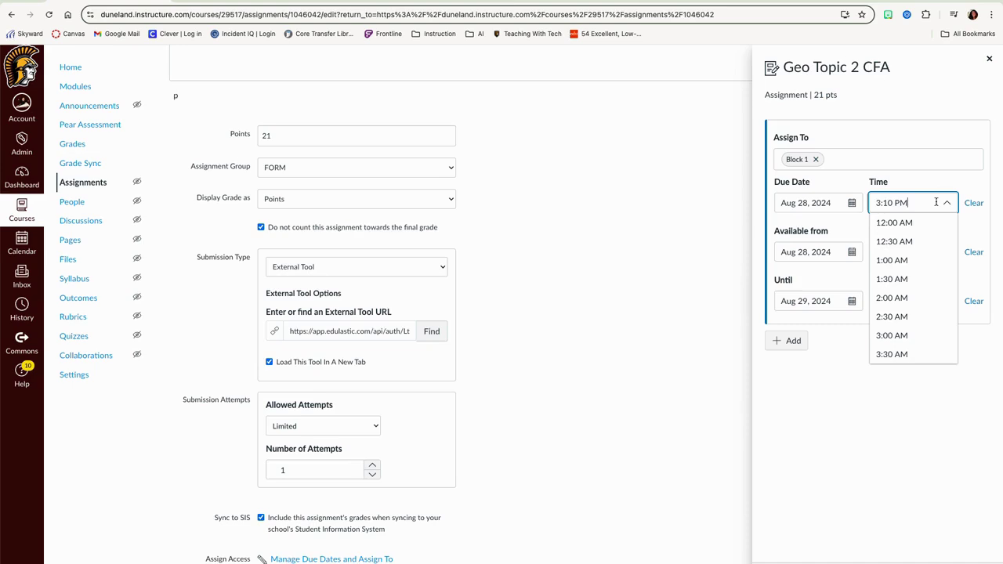
drag(909, 203, 870, 204)
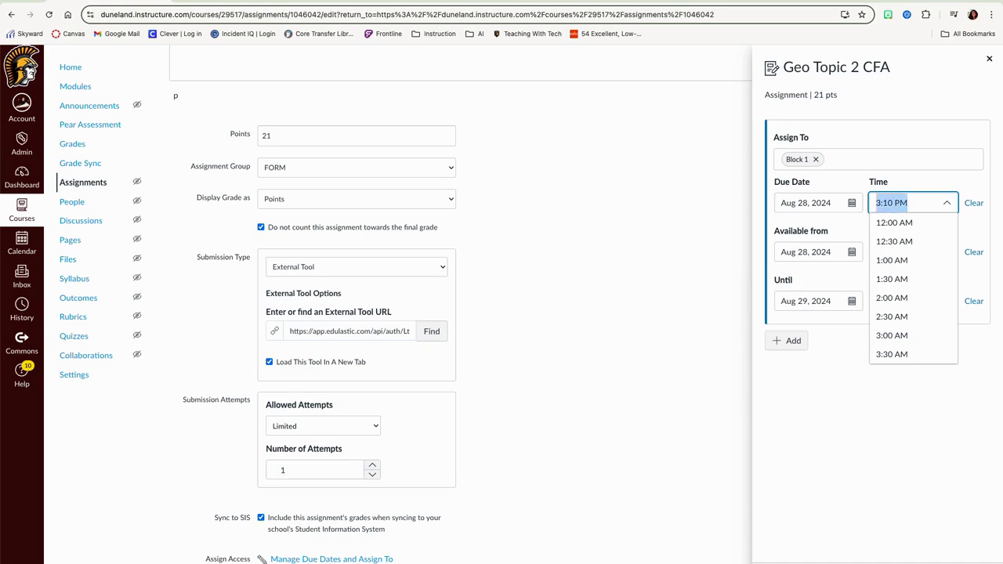
text(9:38)
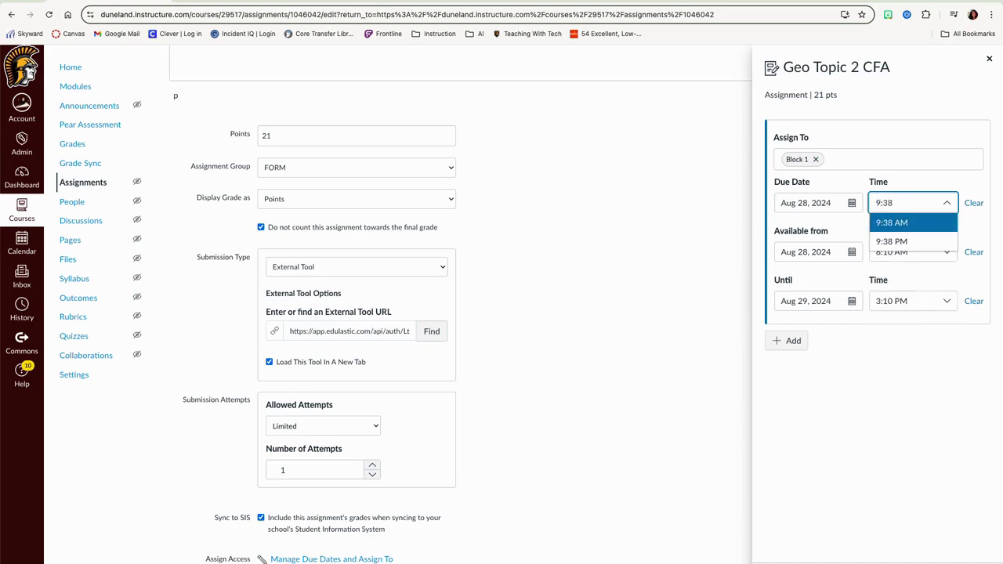
click(894, 225)
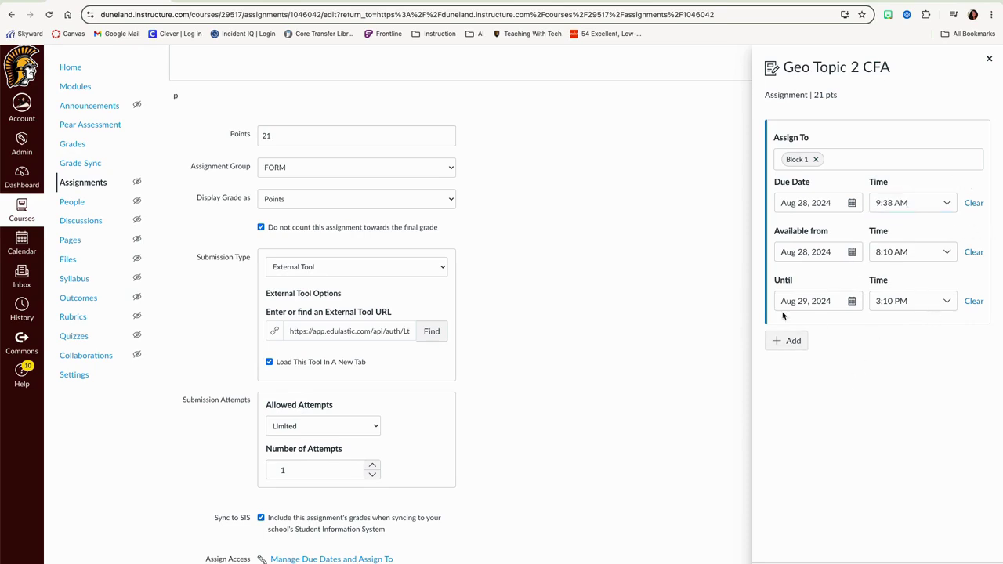
- Add a Block 2 date set, then remove it again
click(789, 342)
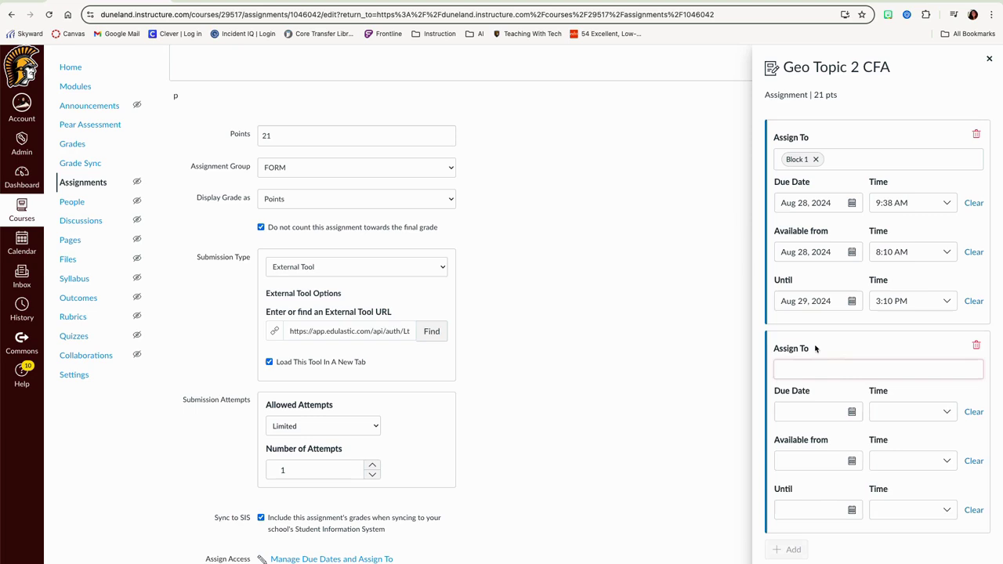
click(820, 371)
click(801, 426)
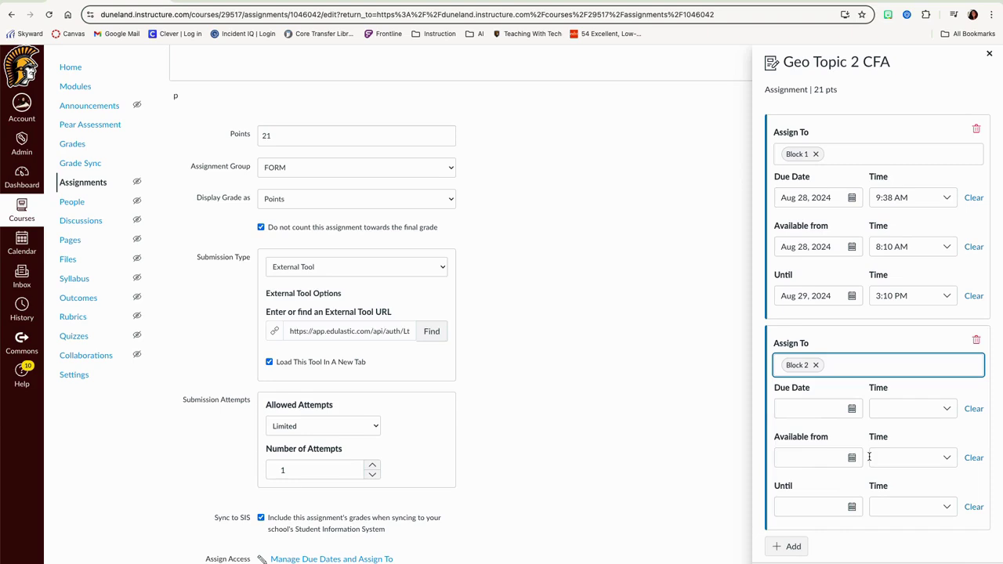
click(977, 339)
- Save the assignment and continue past the warning about unassigned sections
key(Escape)
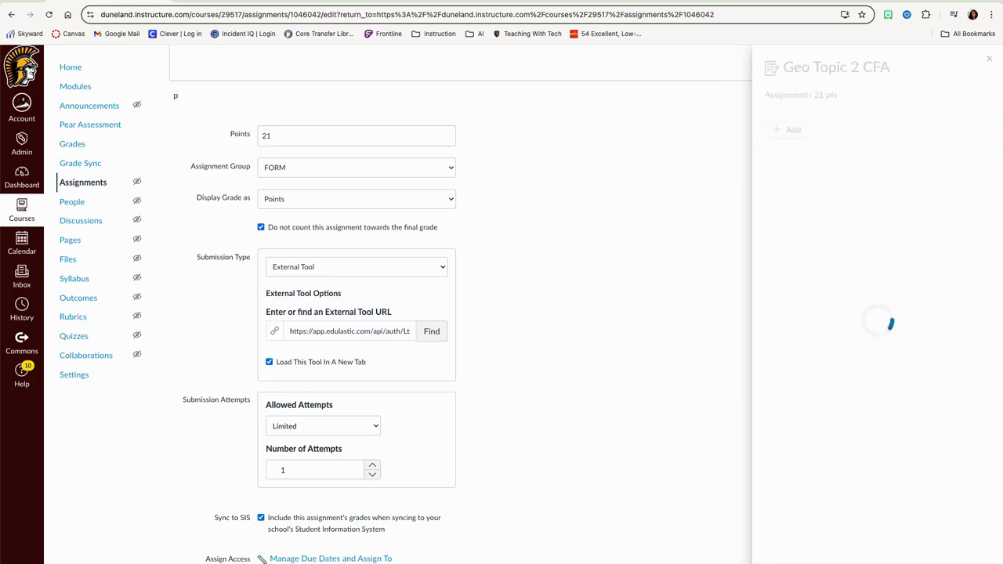
scroll(707, 403, down, 2)
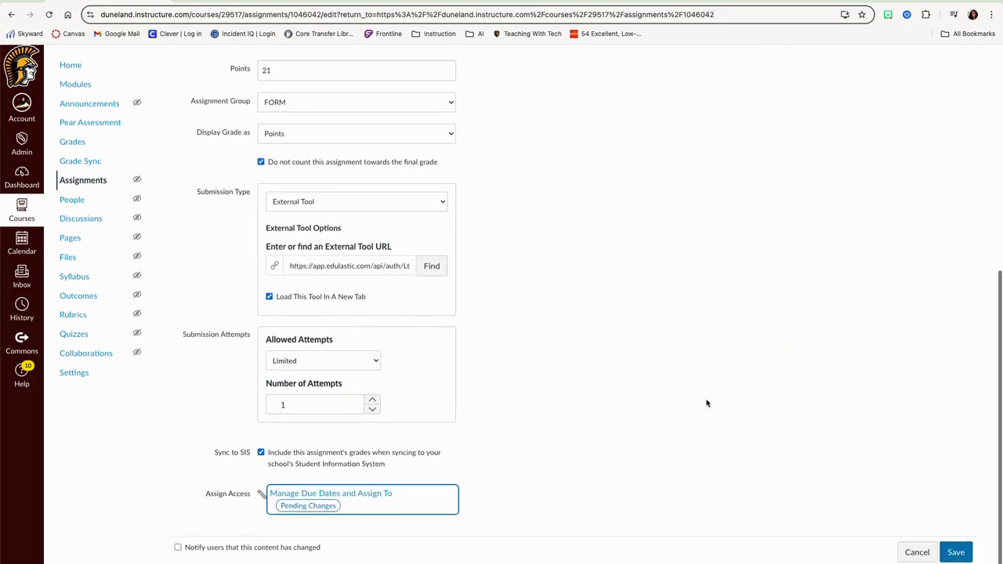
click(960, 554)
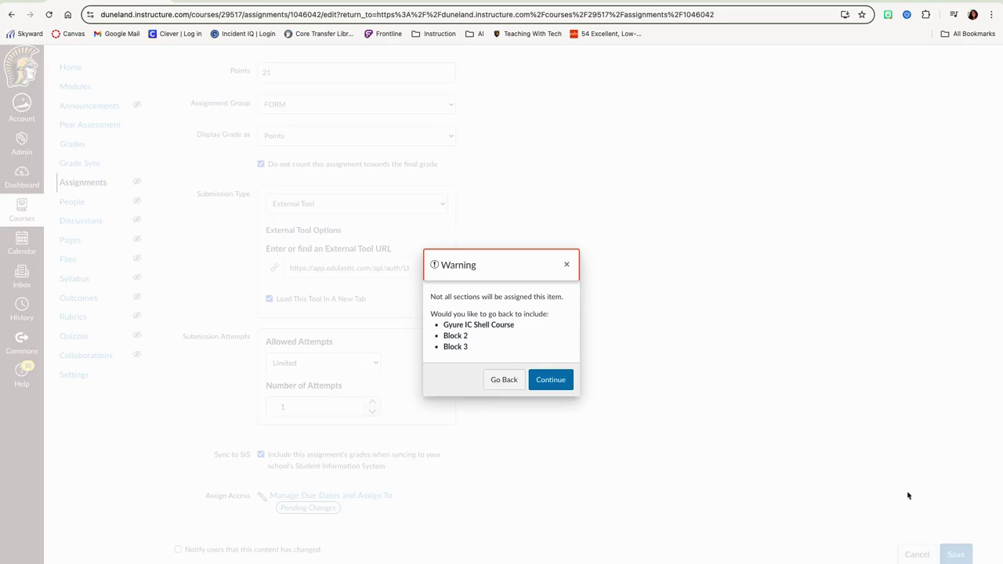
click(569, 382)
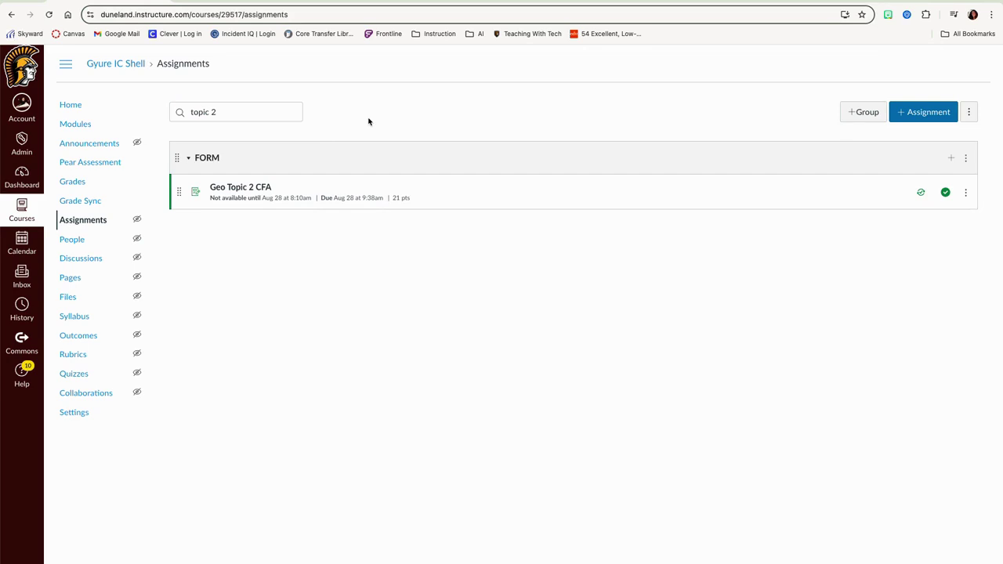
- From Modules, add the Geo Topic 2 CFA assignment as an item in Sample Module for CFA
click(72, 125)
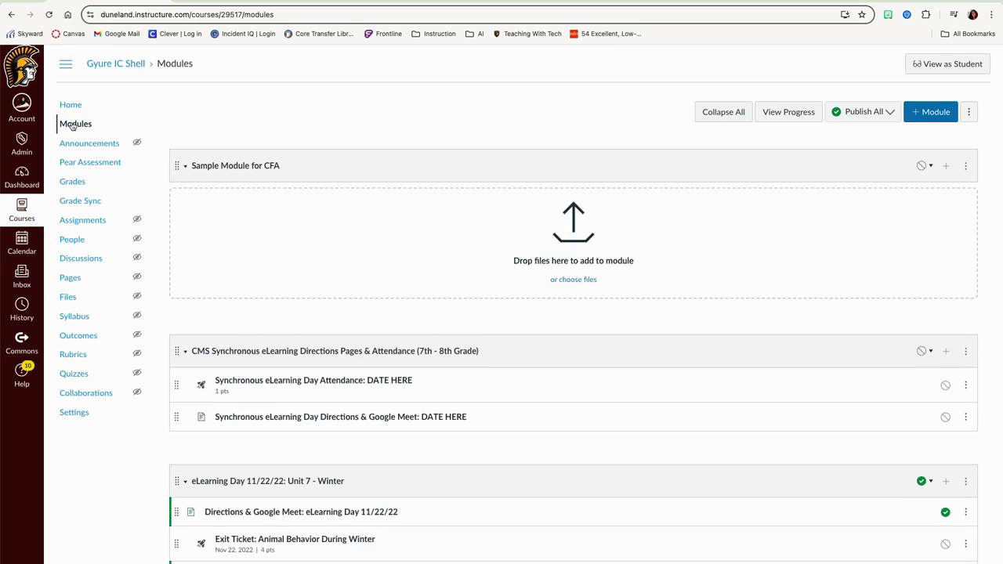
click(946, 168)
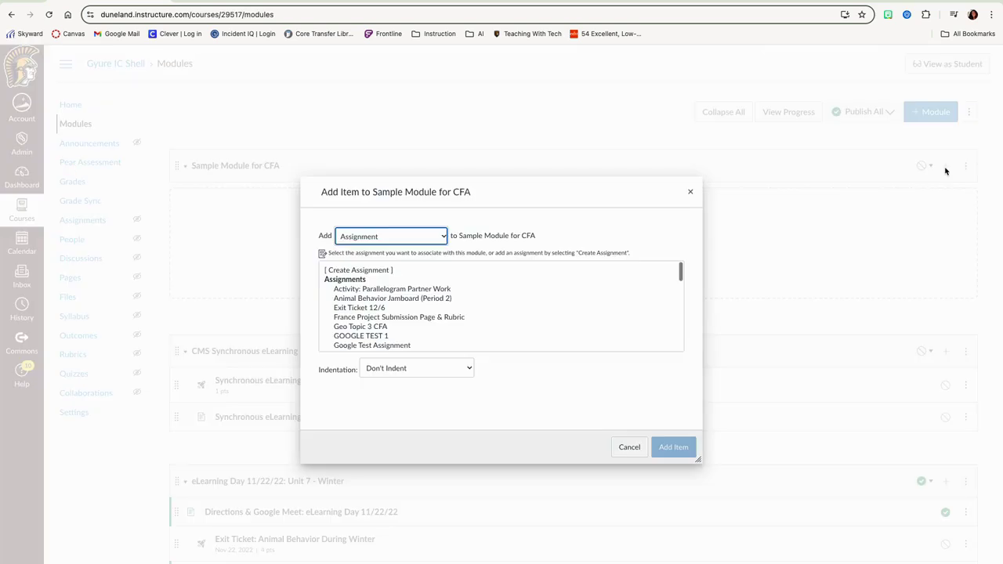
click(378, 235)
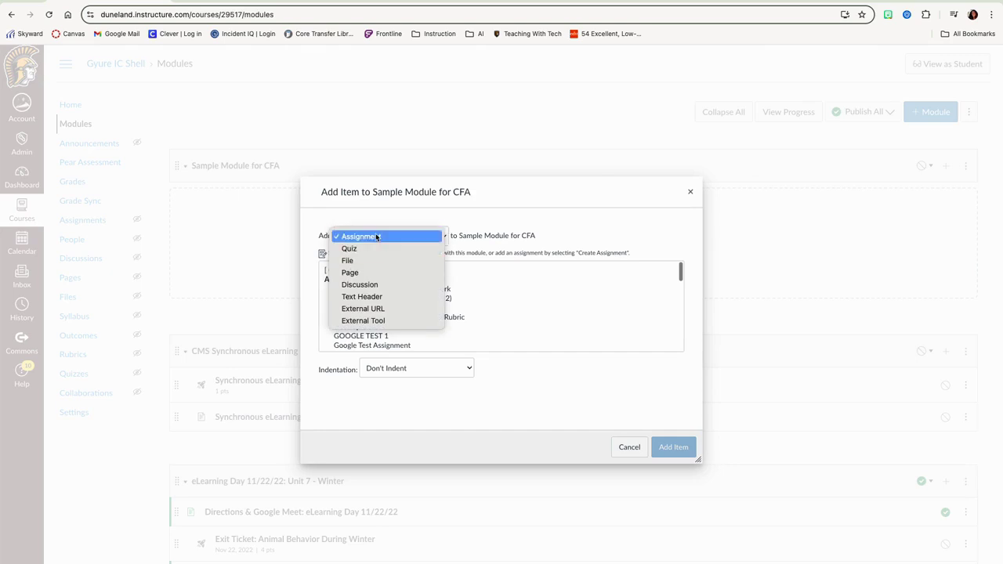
click(376, 236)
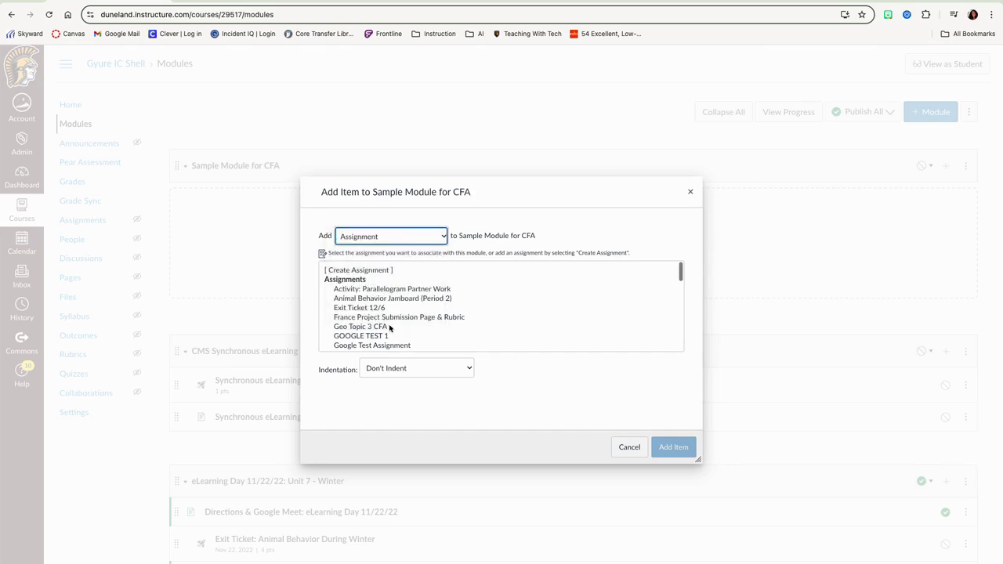
scroll(392, 333, down, 2)
scroll(392, 333, down, 5)
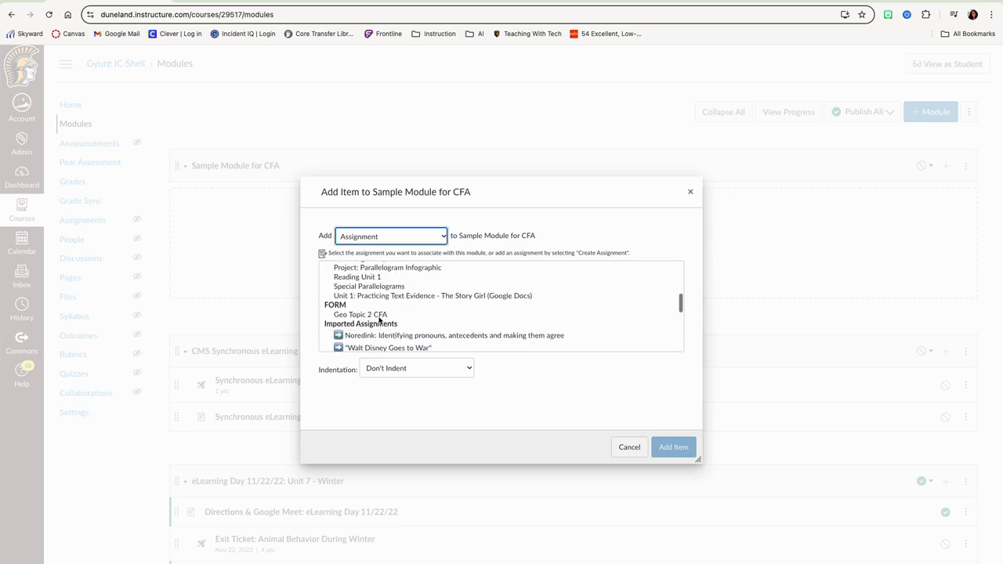
click(379, 317)
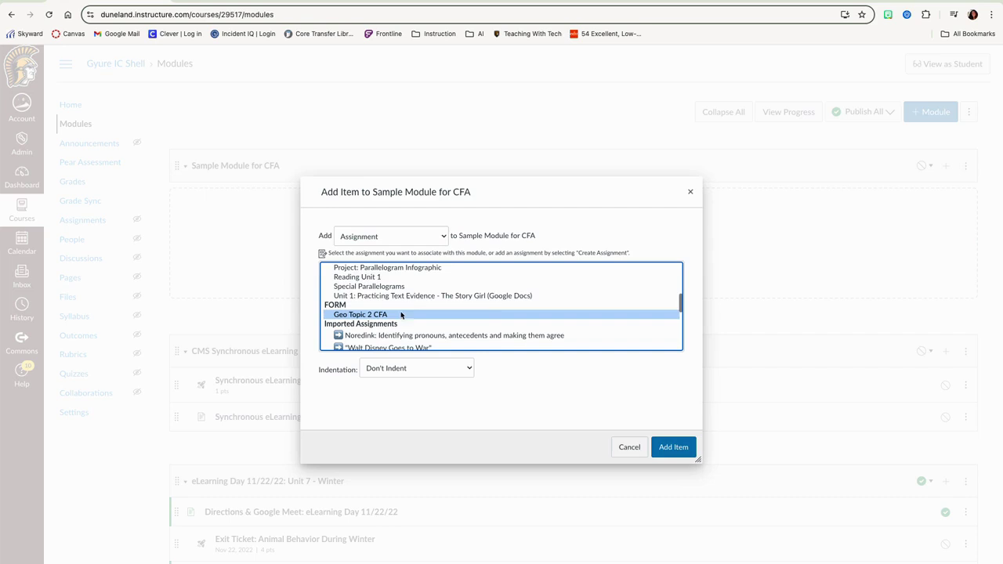
click(676, 451)
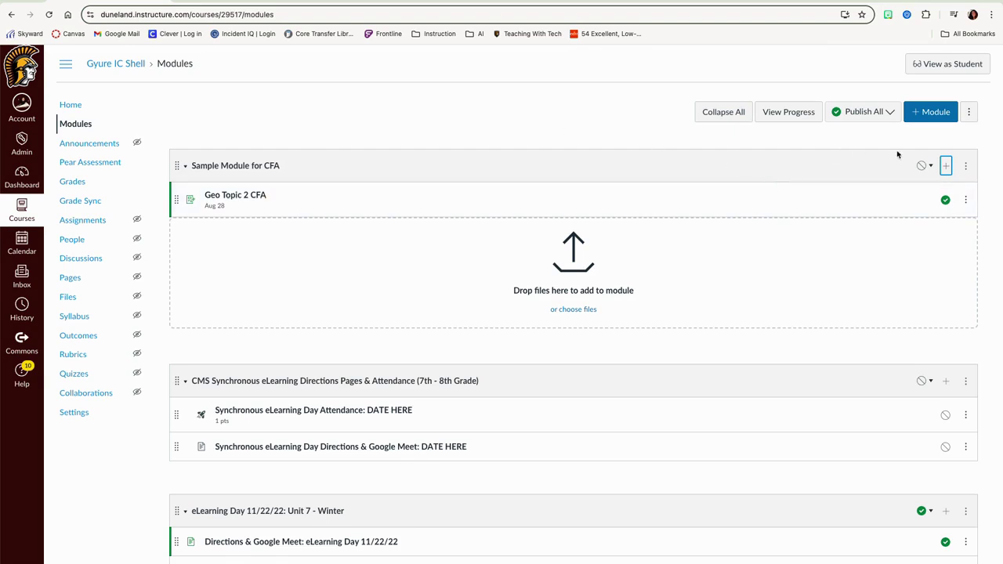
- Publish Sample Module for CFA from its publishing options menu
click(921, 167)
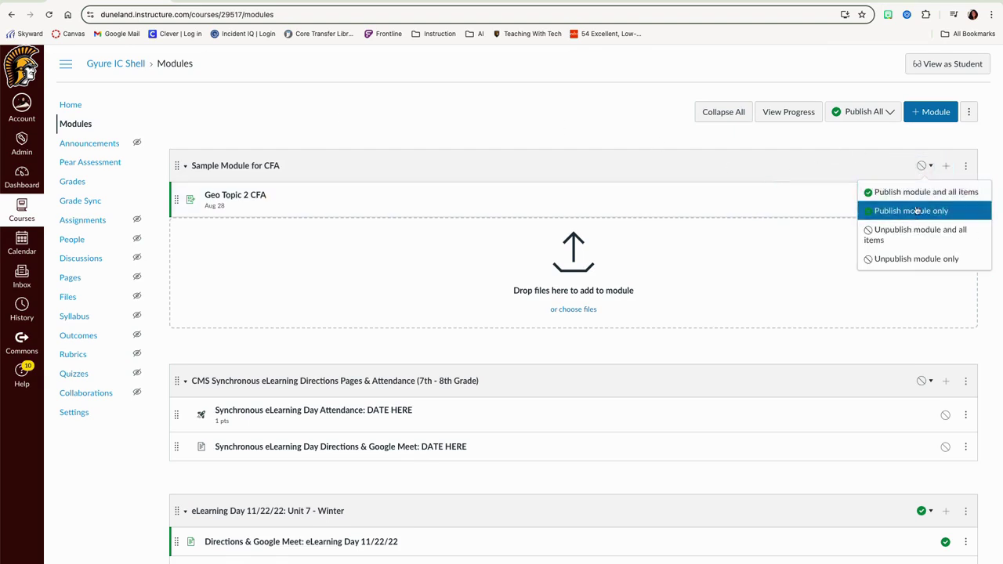
click(914, 193)
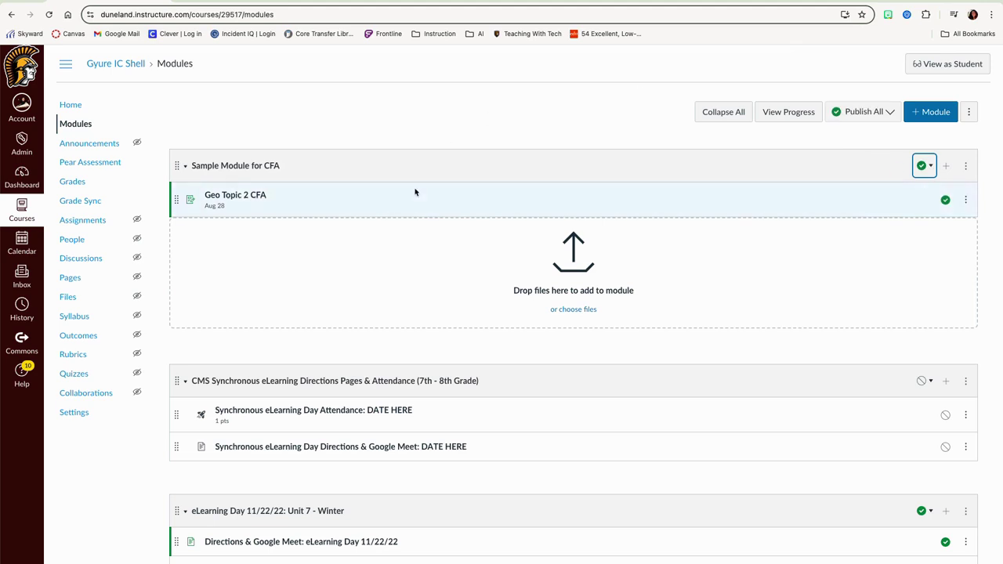